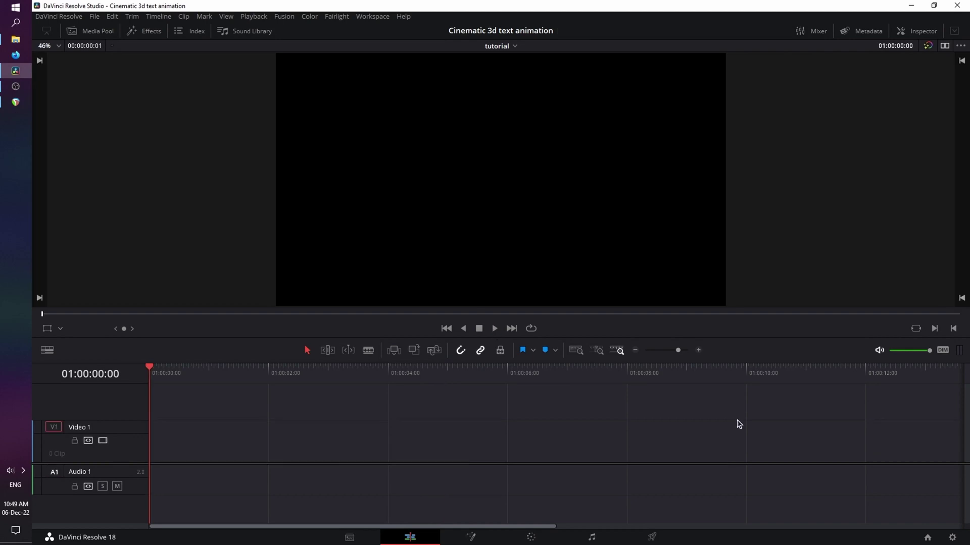
Place a Fusion Composition clip from the Effects library onto Video 1
{"action": "left_click", "coordinate": [952, 538]}
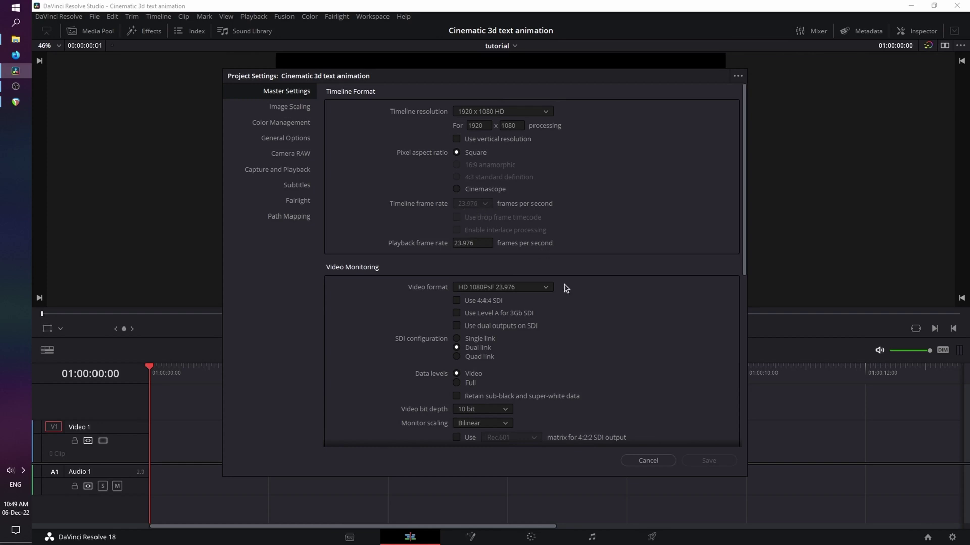
{"action": "left_click", "coordinate": [646, 462]}
{"action": "left_click", "coordinate": [152, 32]}
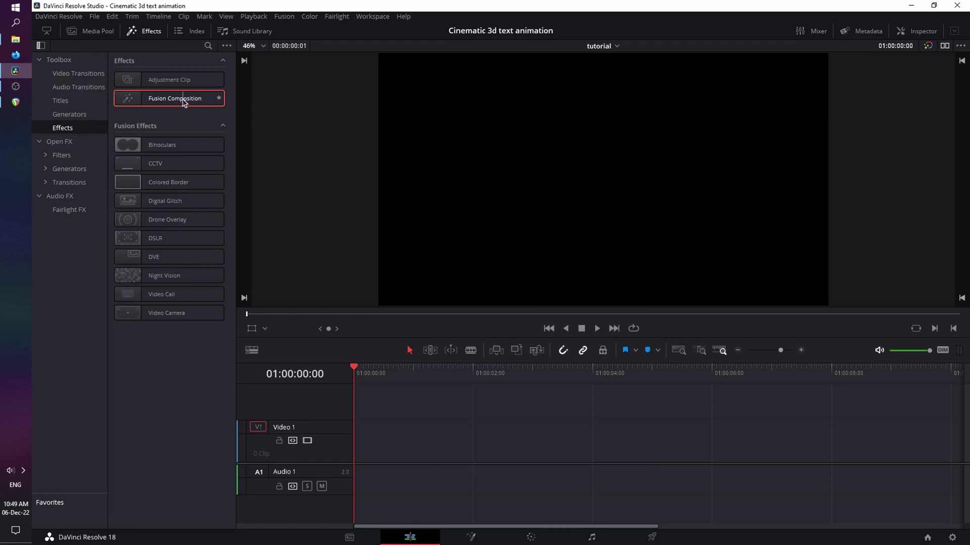
{"action": "left_click_drag", "start_coordinate": [183, 101], "coordinate": [361, 444]}
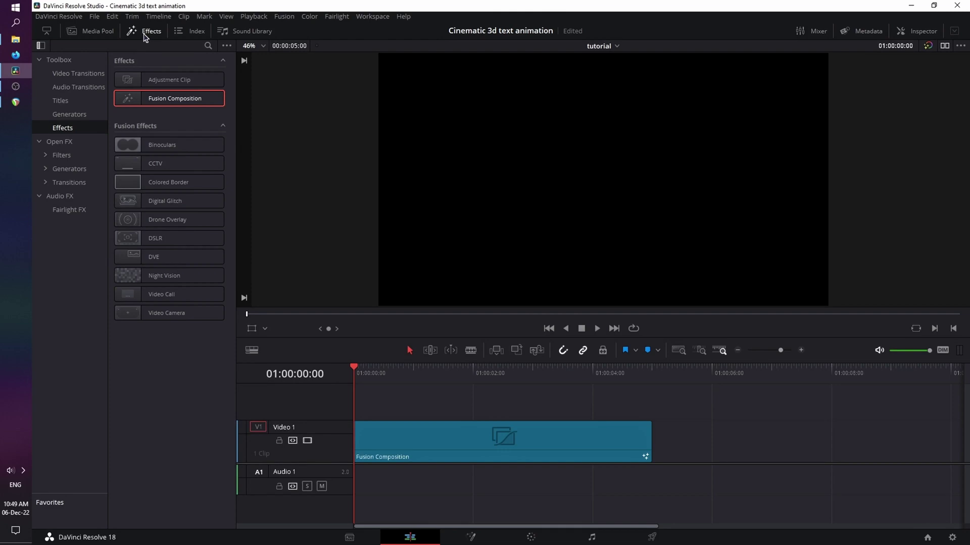
{"action": "left_click", "coordinate": [145, 34]}
Scrub through the new clip, then switch to the Fusion page
{"action": "left_click", "coordinate": [291, 374]}
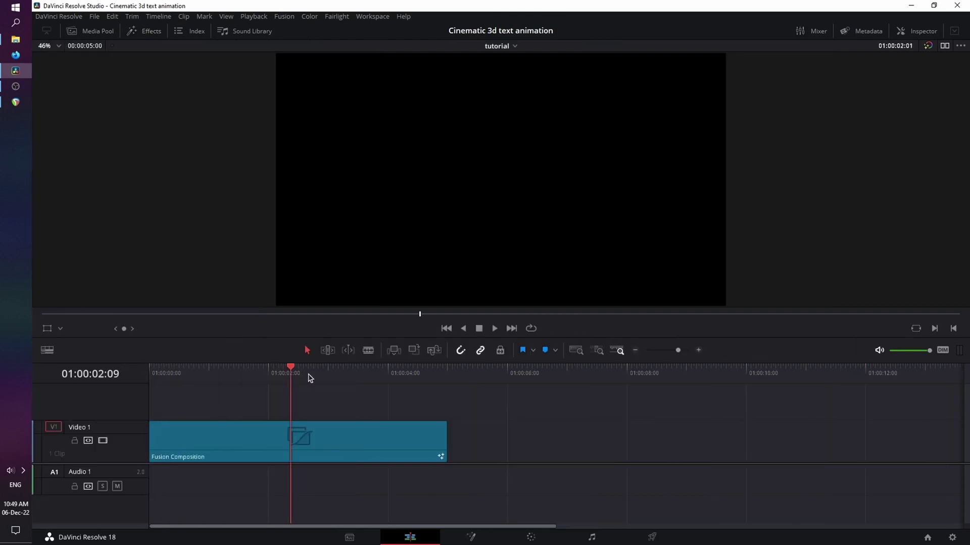
{"action": "left_click_drag", "start_coordinate": [309, 379], "coordinate": [148, 359]}
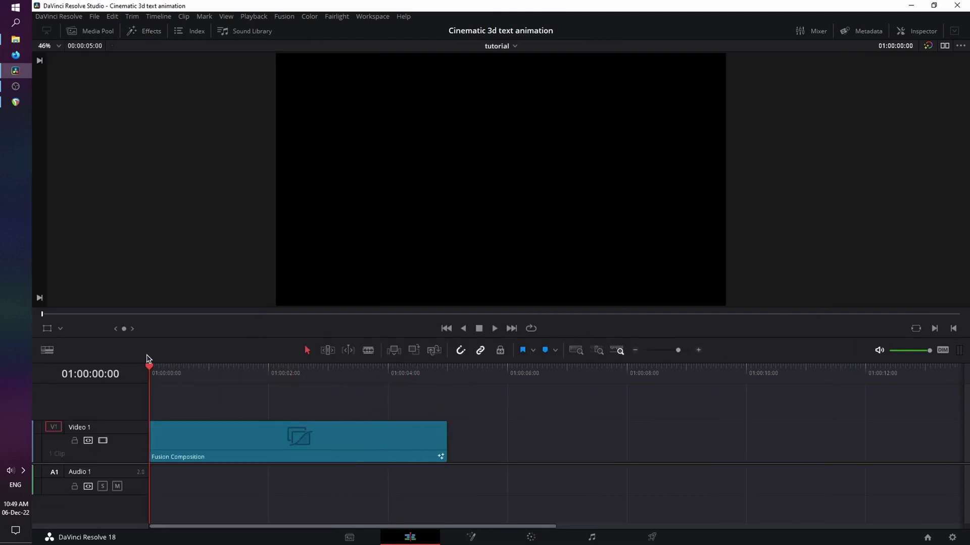
{"action": "left_click", "coordinate": [470, 537]}
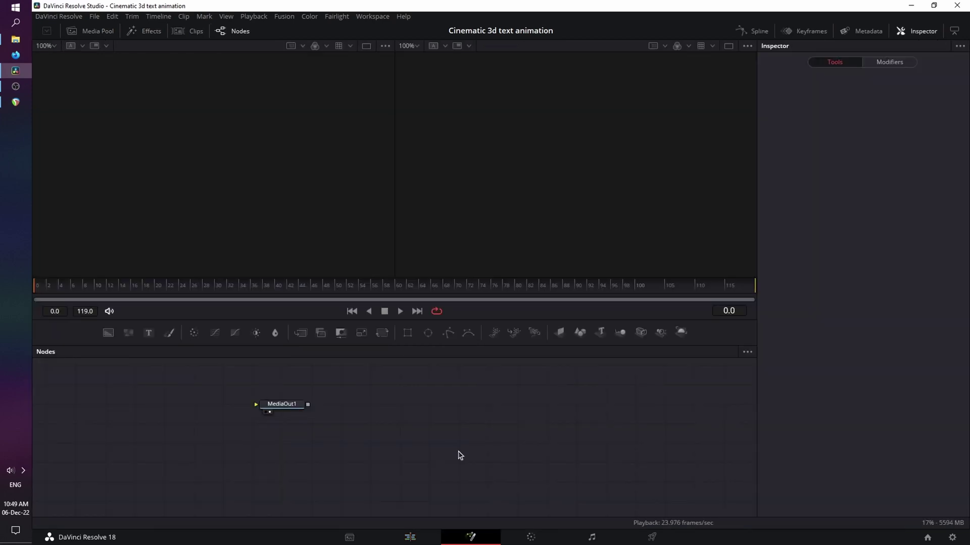
Add a Background node wired into MediaOut1
{"action": "left_click_drag", "start_coordinate": [285, 407], "coordinate": [401, 478]}
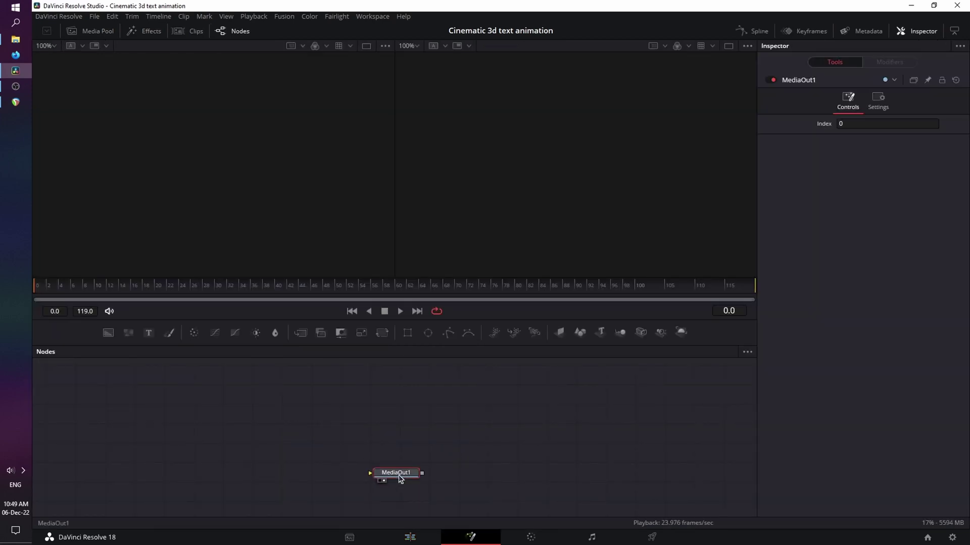
{"action": "left_click_drag", "start_coordinate": [109, 335], "coordinate": [383, 479]}
{"action": "left_click_drag", "start_coordinate": [199, 470], "coordinate": [217, 479]}
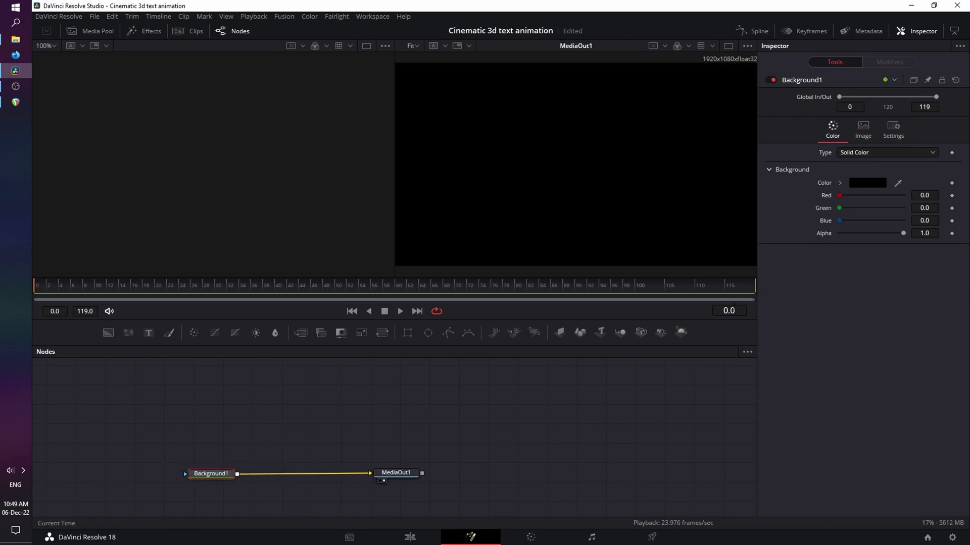
Set Background1's colour to bright yellow #ffb907, then drag in a Text 3D node
{"action": "left_click", "coordinate": [878, 183]}
{"action": "left_click", "coordinate": [590, 193]}
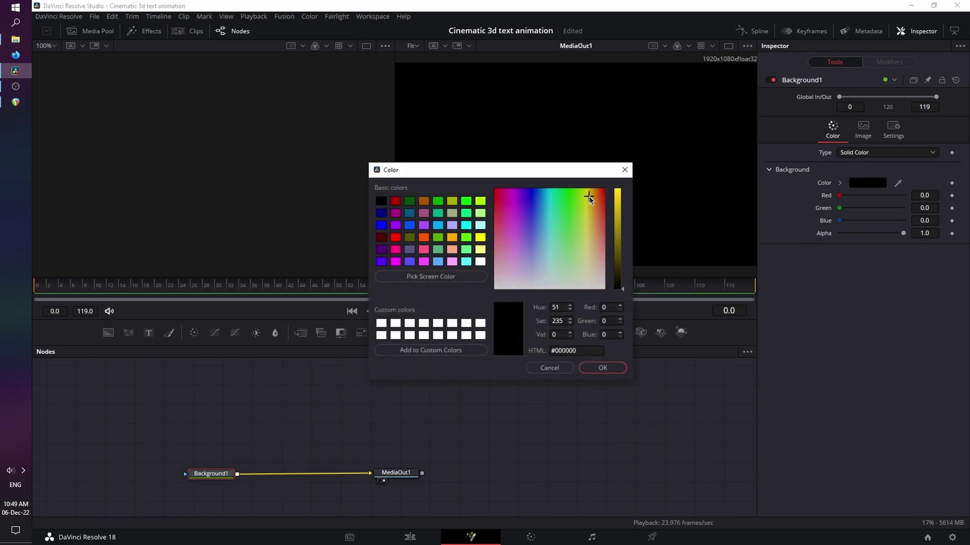
{"action": "left_click", "coordinate": [624, 197]}
{"action": "left_click_drag", "start_coordinate": [624, 198], "coordinate": [625, 189]}
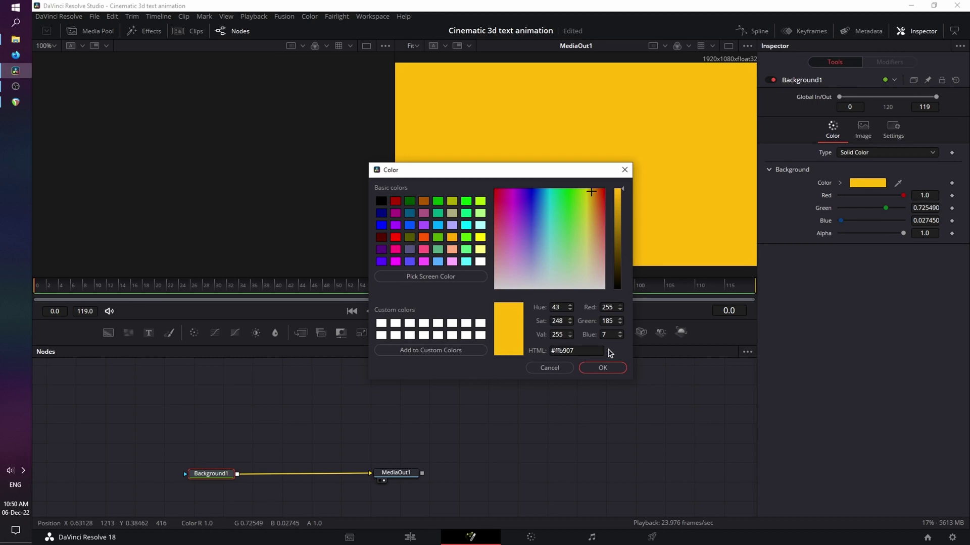
{"action": "left_click", "coordinate": [603, 368]}
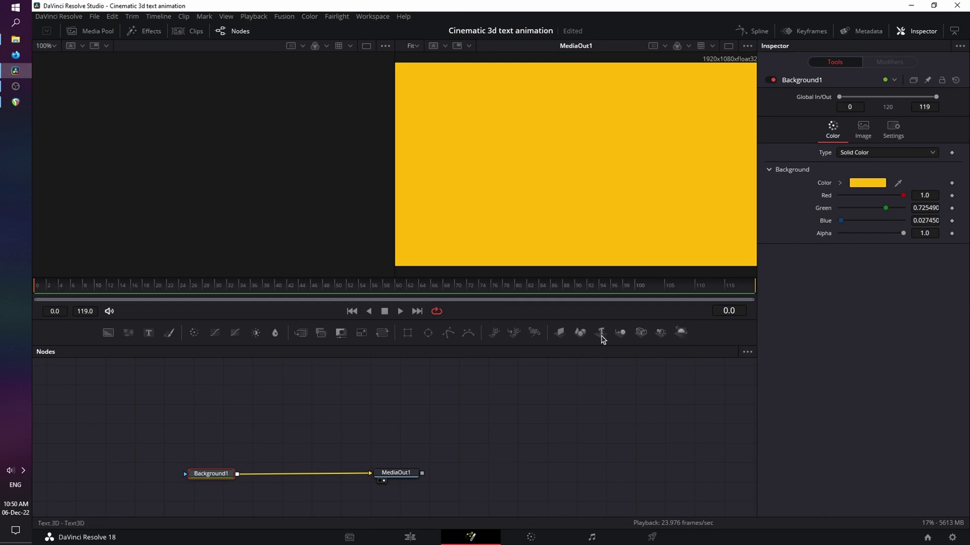
{"action": "left_click_drag", "start_coordinate": [601, 332], "coordinate": [278, 421]}
Add Text3D1 and Renderer3D1 nodes and connect Text3D1 into Renderer3D1
{"action": "left_click_drag", "start_coordinate": [220, 426], "coordinate": [219, 427]}
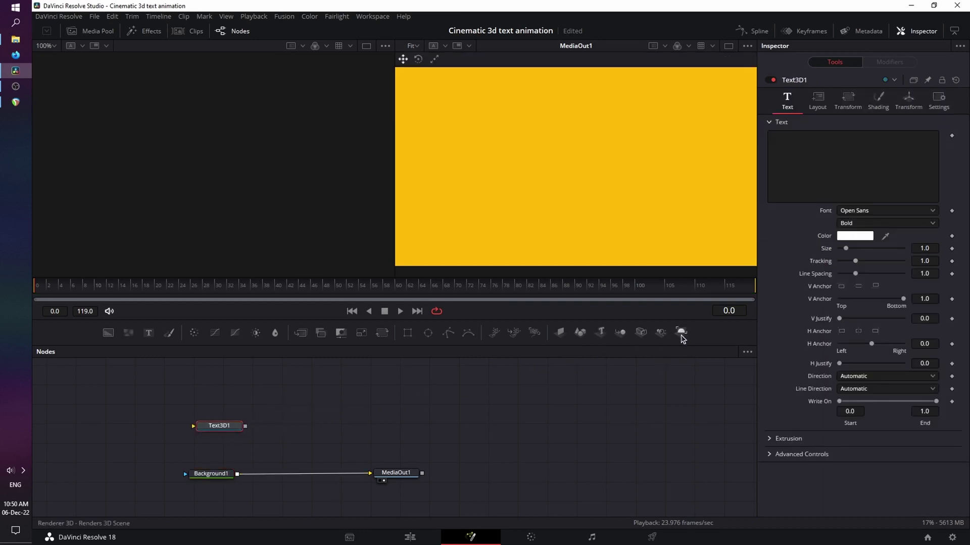
{"action": "left_click_drag", "start_coordinate": [681, 333], "coordinate": [315, 426]}
{"action": "left_click_drag", "start_coordinate": [245, 426], "coordinate": [237, 474]}
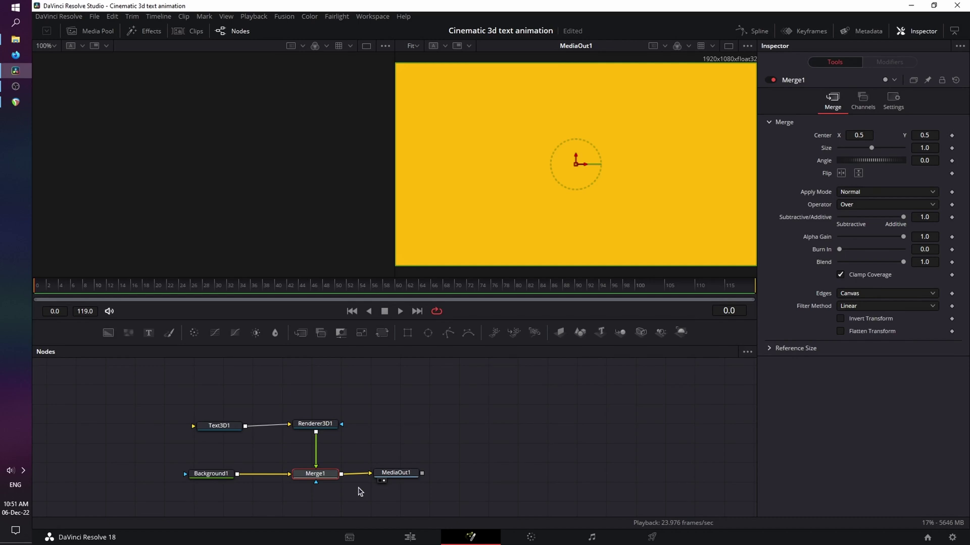
{"action": "left_click", "coordinate": [218, 428]}
Make Text3D1 read 'UNSEEN' in the Montserrat Light font
{"action": "left_click", "coordinate": [817, 150]}
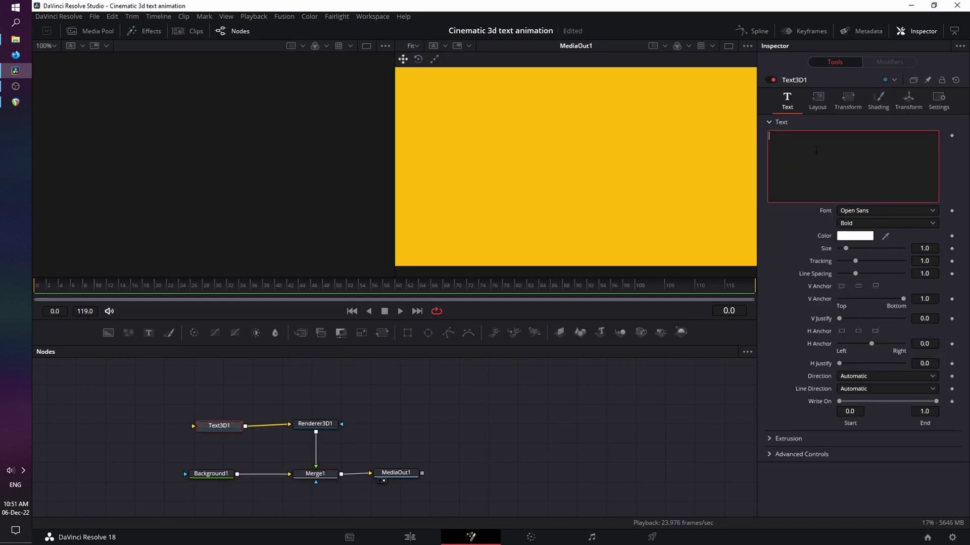
{"action": "type", "text": "UNSEEN"}
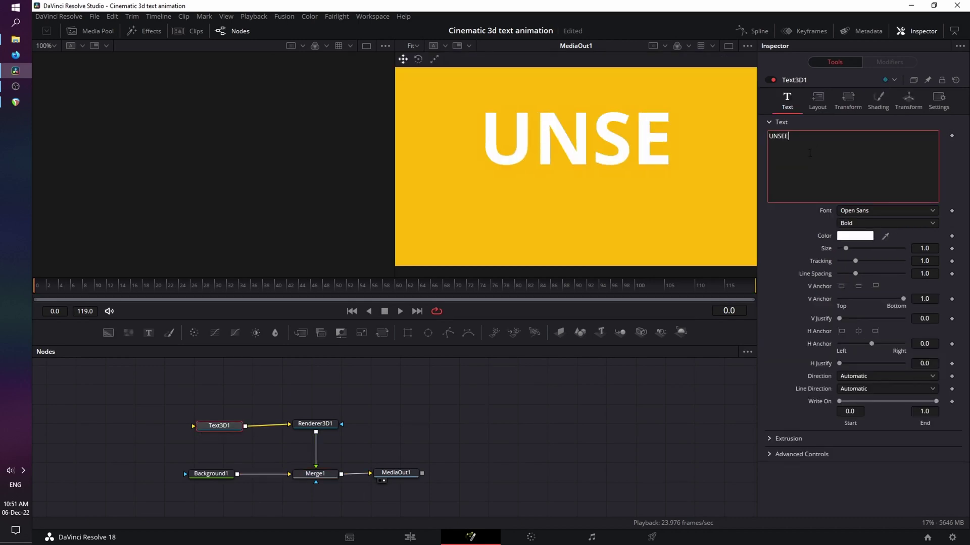
{"action": "left_click", "coordinate": [862, 211]}
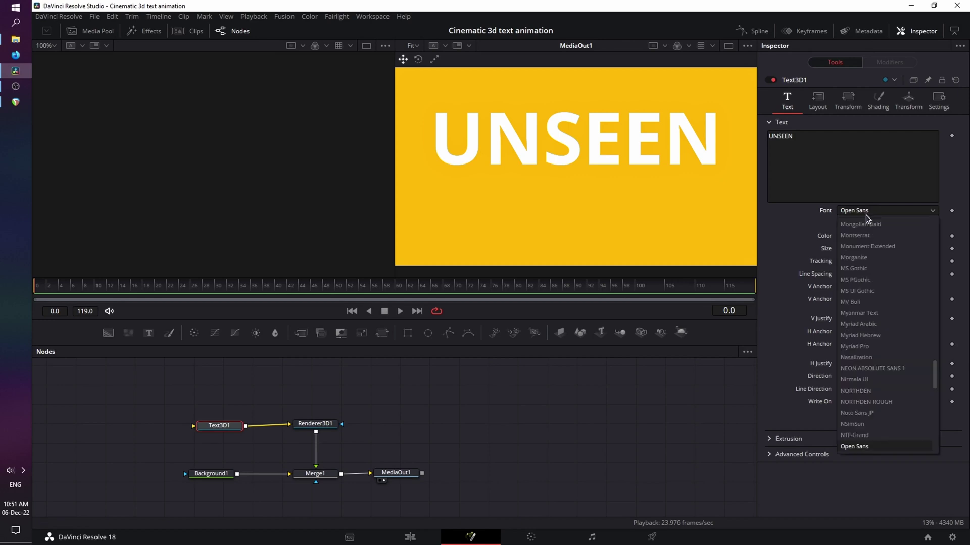
{"action": "left_click", "coordinate": [869, 236]}
{"action": "left_click", "coordinate": [871, 224]}
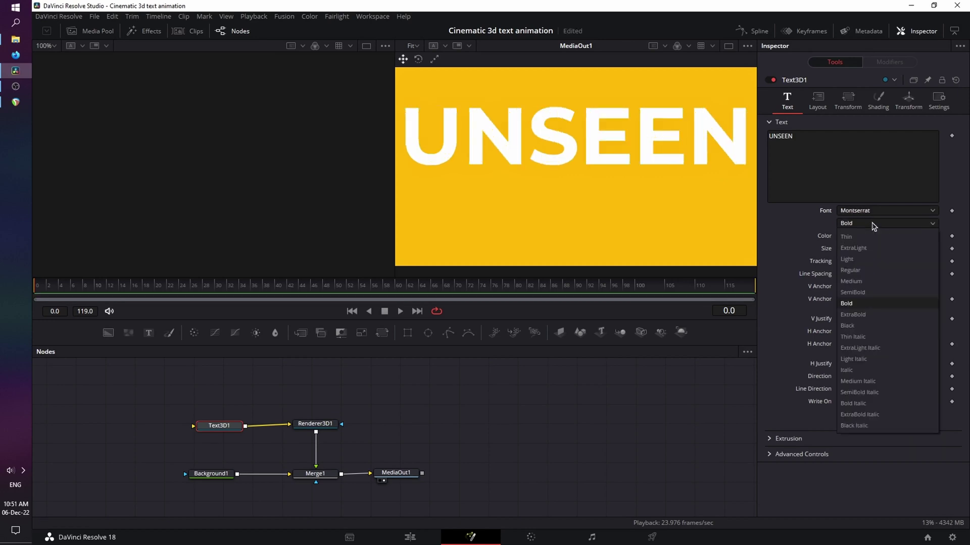
{"action": "left_click", "coordinate": [861, 261]}
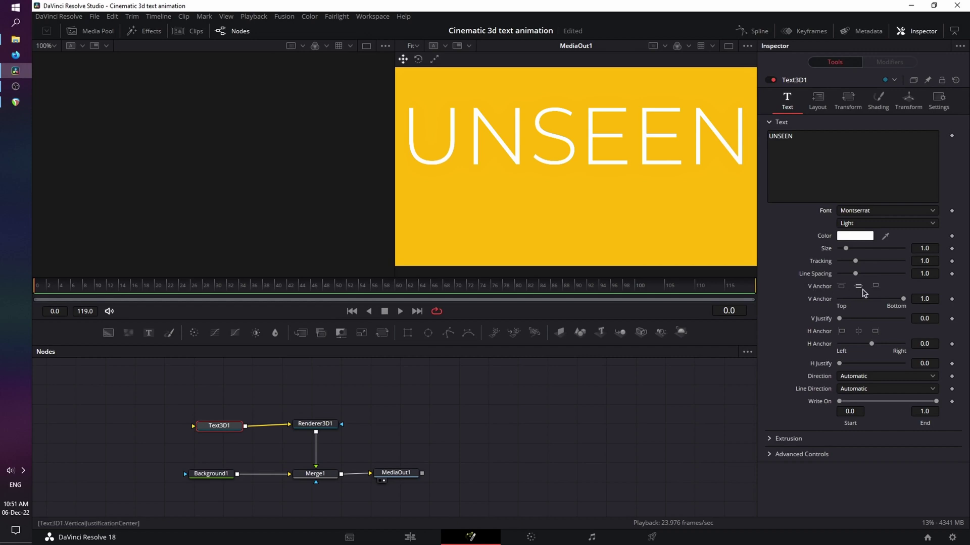
Centre the text vertically and set its size to 0.5
{"action": "left_click", "coordinate": [859, 287]}
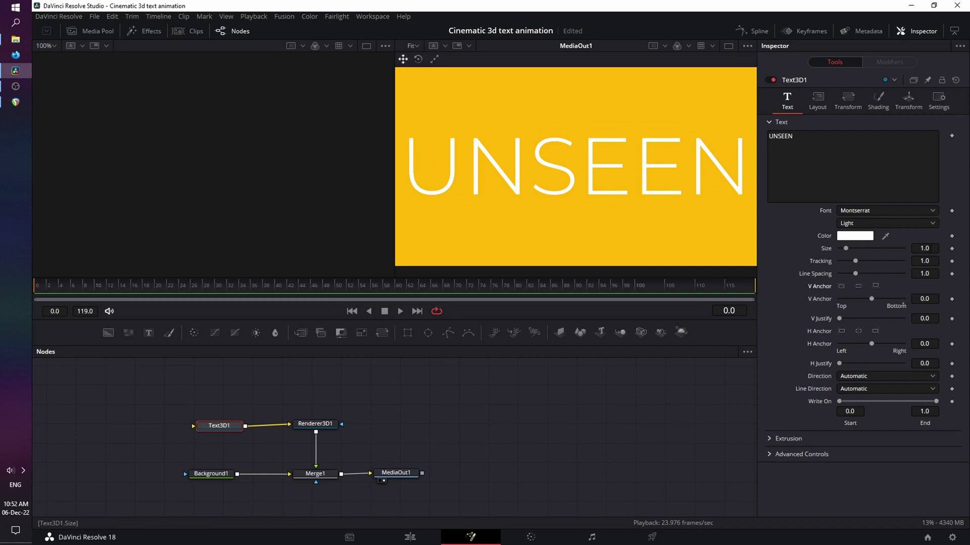
{"action": "left_click", "coordinate": [925, 248]}
{"action": "type", "text": ".5"}
{"action": "key", "text": "Return"}
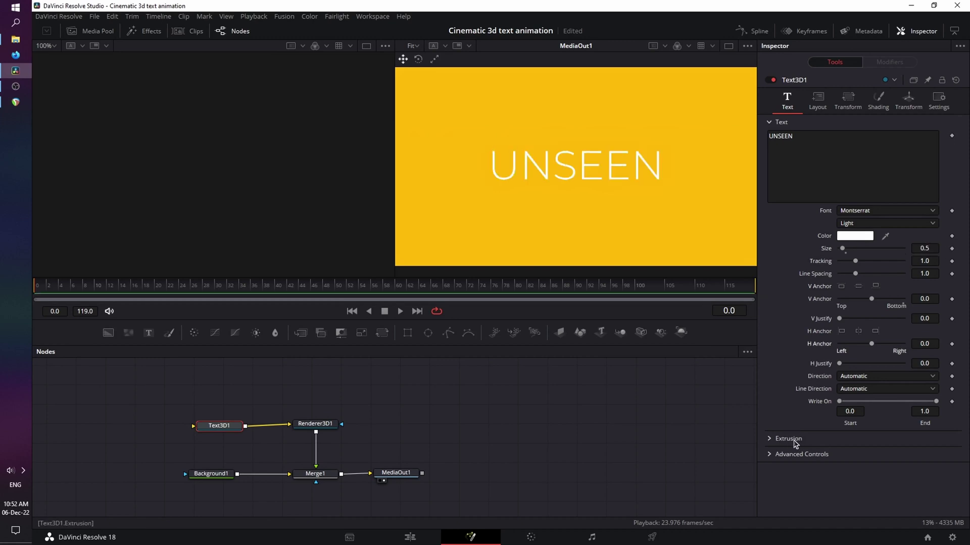
Expand Extrusion and set the text's Extrusion Depth to 0.4
{"action": "left_click", "coordinate": [795, 444]}
{"action": "scroll", "coordinate": [793, 396], "scroll_direction": "down", "scroll_amount": 1}
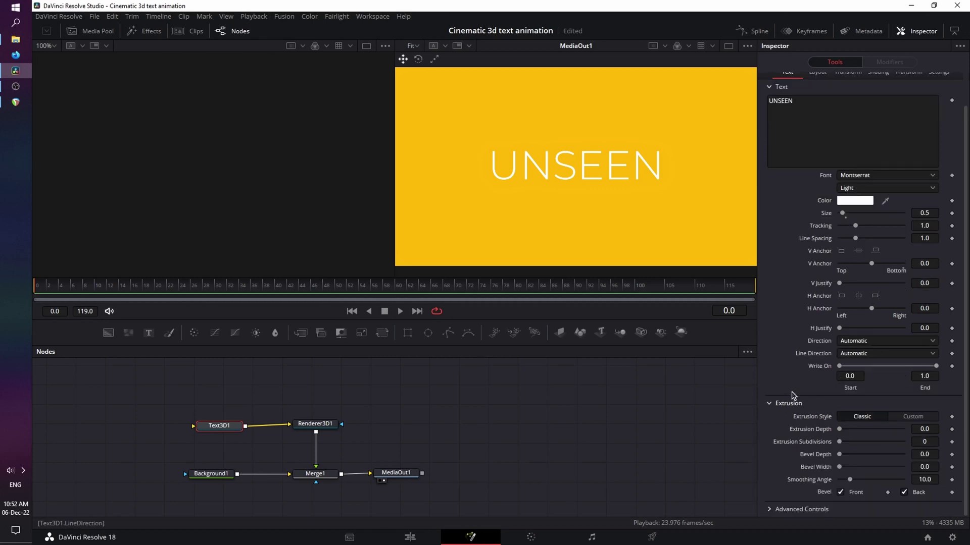
{"action": "left_click_drag", "start_coordinate": [839, 429], "coordinate": [920, 426]}
{"action": "left_click", "coordinate": [927, 430]}
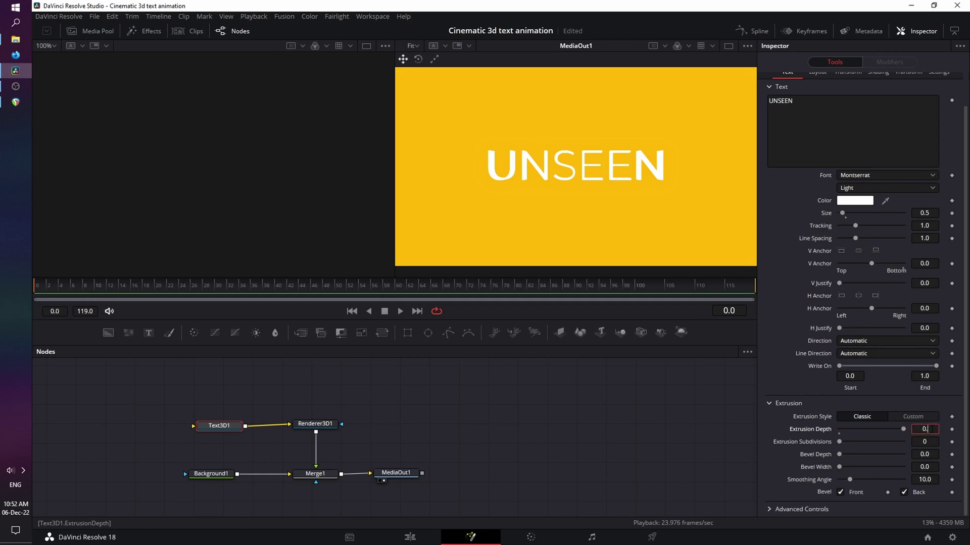
{"action": "key", "text": "Tab"}
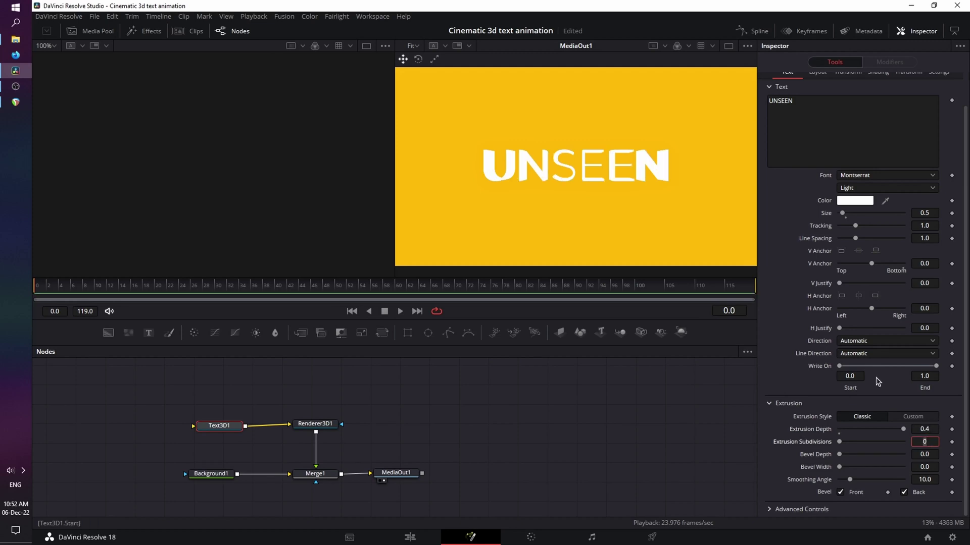
{"action": "left_click", "coordinate": [319, 428]}
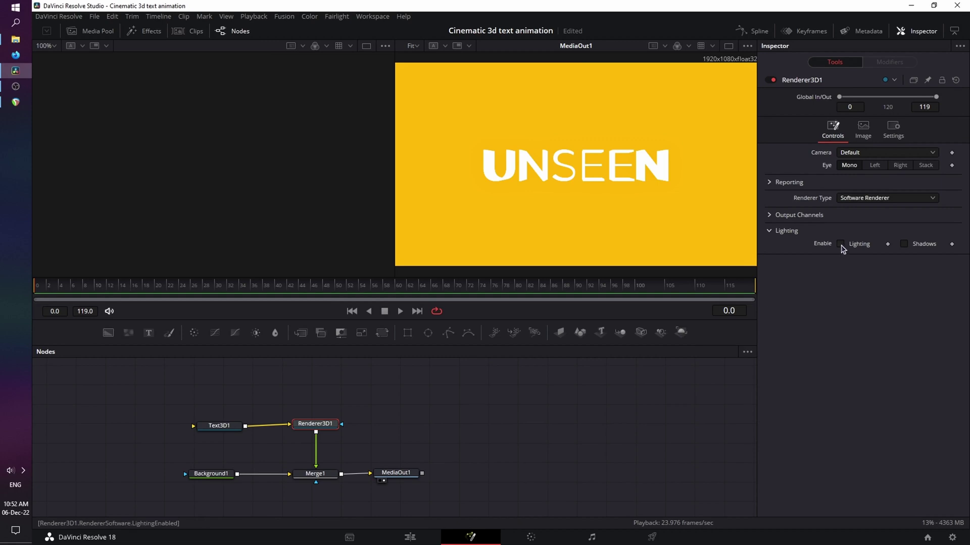
Tick Lighting and Shadows in Renderer3D1's settings
{"action": "left_click", "coordinate": [841, 244]}
{"action": "left_click", "coordinate": [904, 244]}
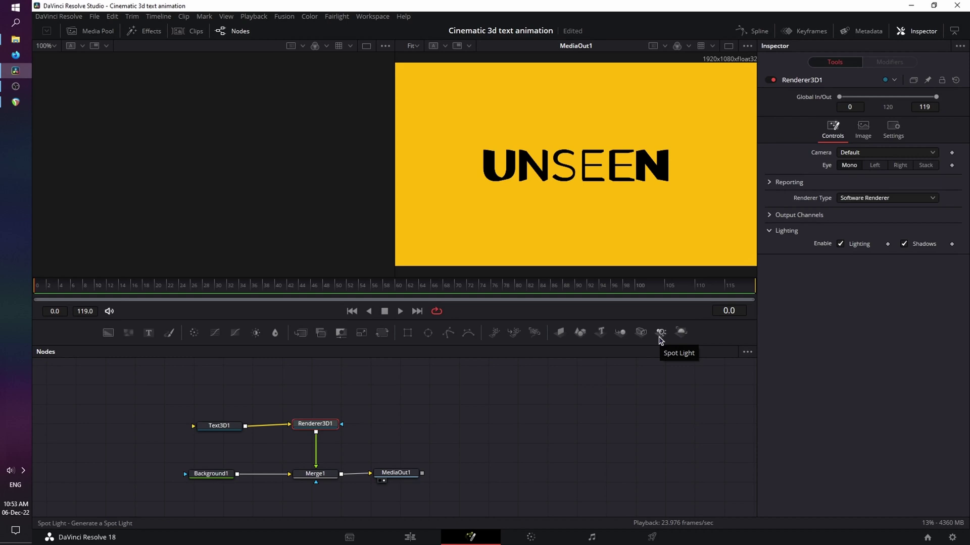
{"action": "left_click", "coordinate": [384, 390]}
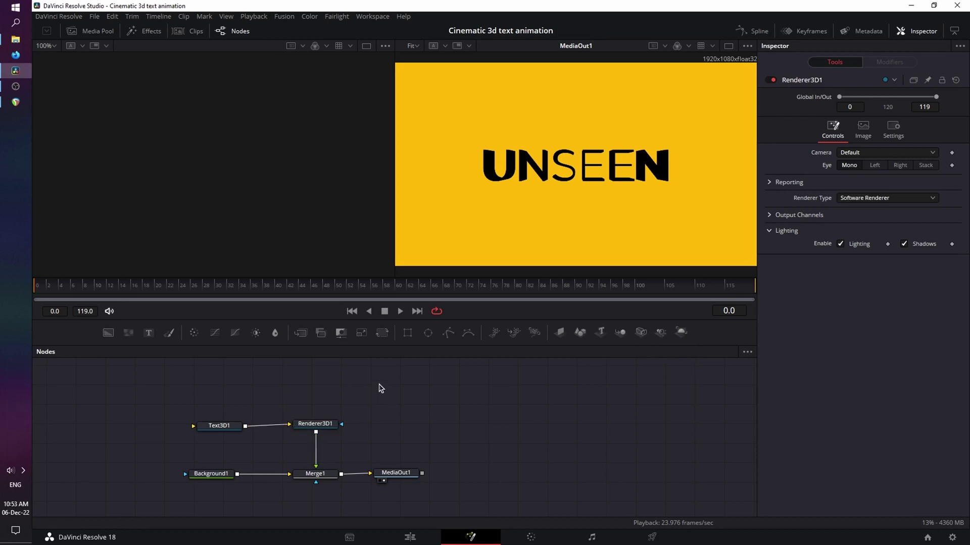
Add a Directional Light node found by searching 'direction' in the tool list
{"action": "key", "text": "shift+space"}
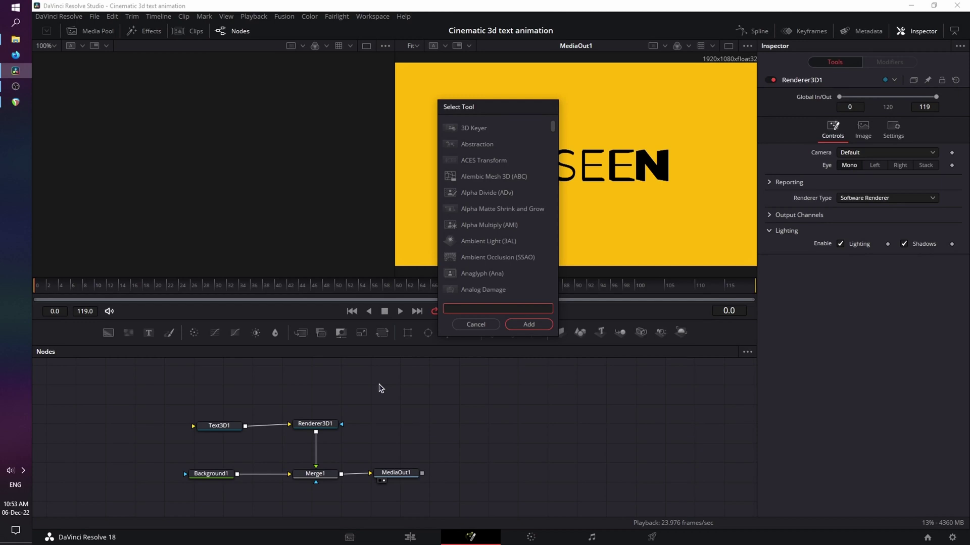
{"action": "type", "text": "direct"}
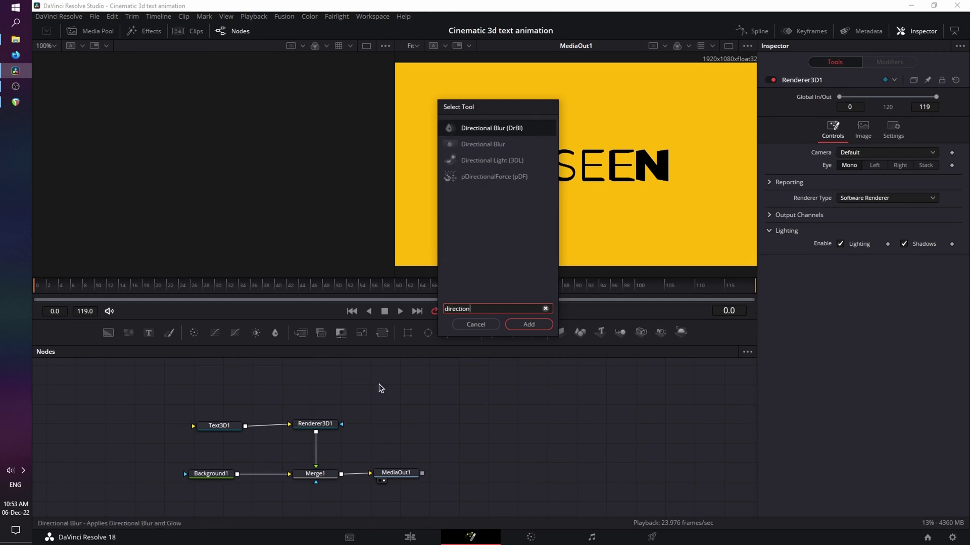
{"action": "type", "text": "ion"}
{"action": "left_click", "coordinate": [483, 161]}
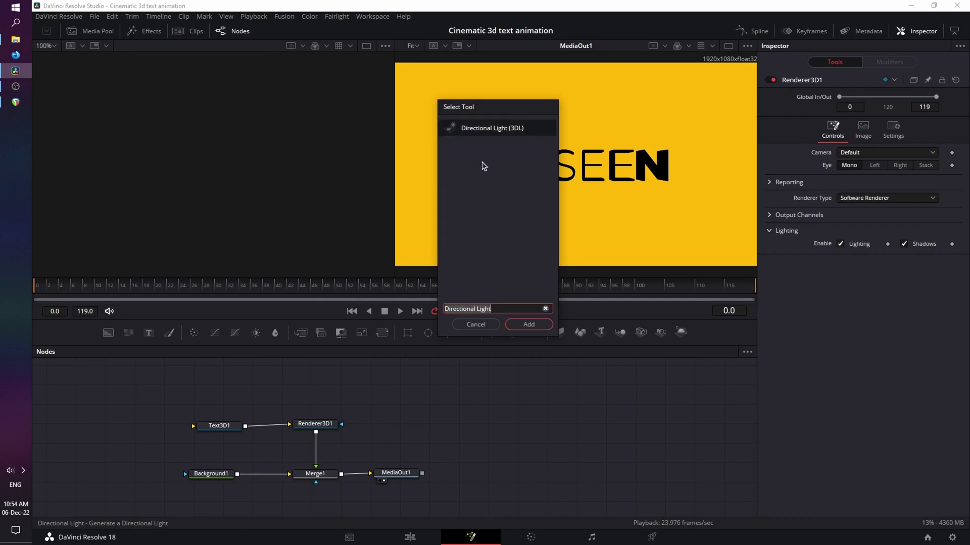
{"action": "left_click", "coordinate": [528, 324]}
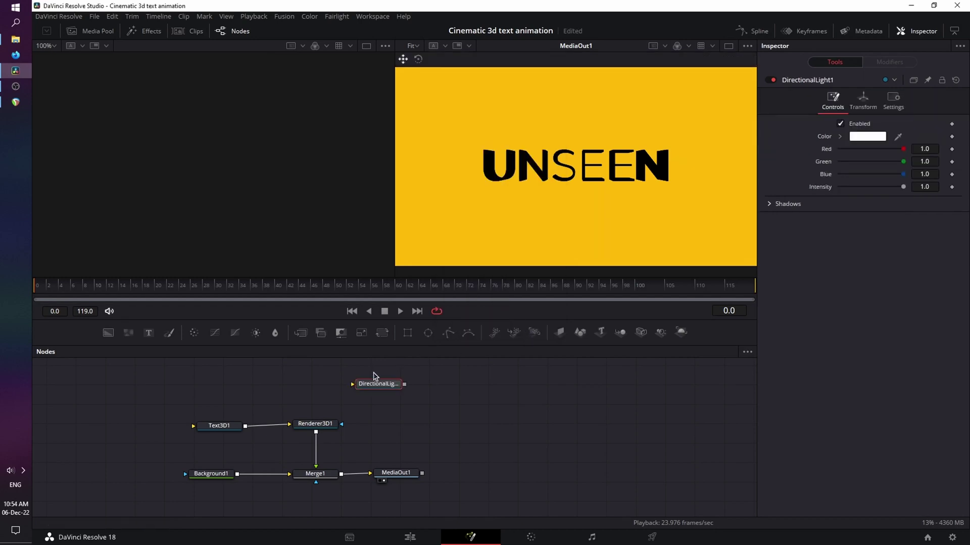
{"action": "left_click_drag", "start_coordinate": [384, 383], "coordinate": [321, 382]}
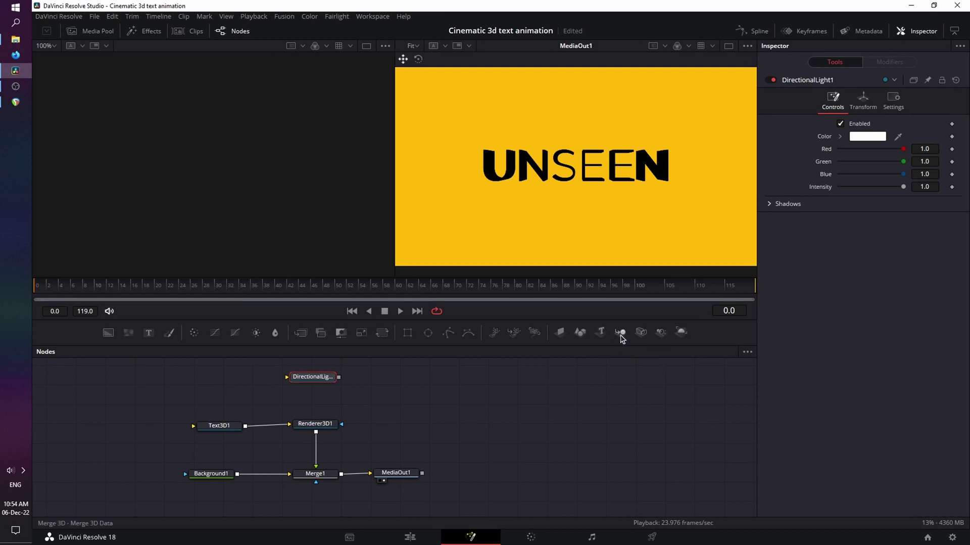
Insert a Merge3D node fed by Text3D1 and DirectionalLight1, outputting into Renderer3D1
{"action": "left_click_drag", "start_coordinate": [621, 333], "coordinate": [311, 400]}
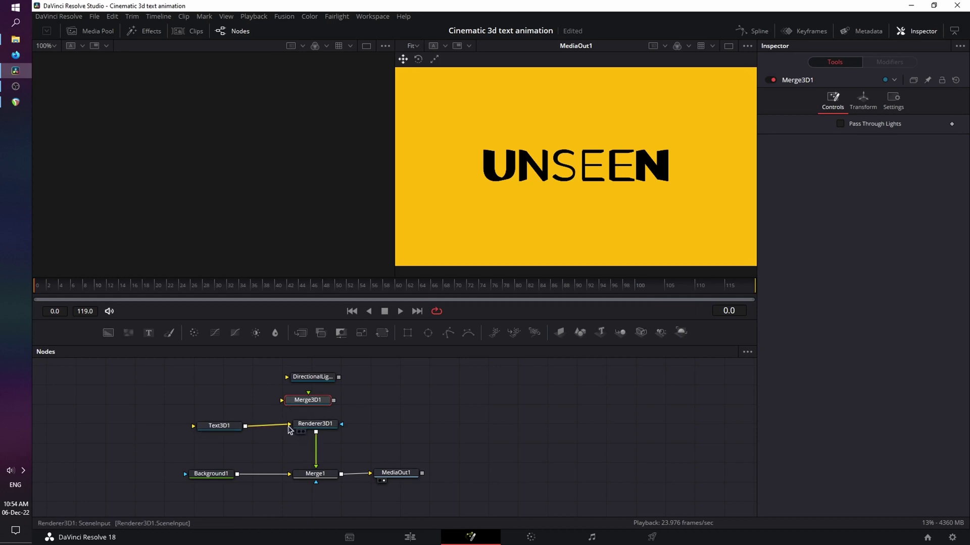
{"action": "left_click_drag", "start_coordinate": [289, 425], "coordinate": [283, 400]}
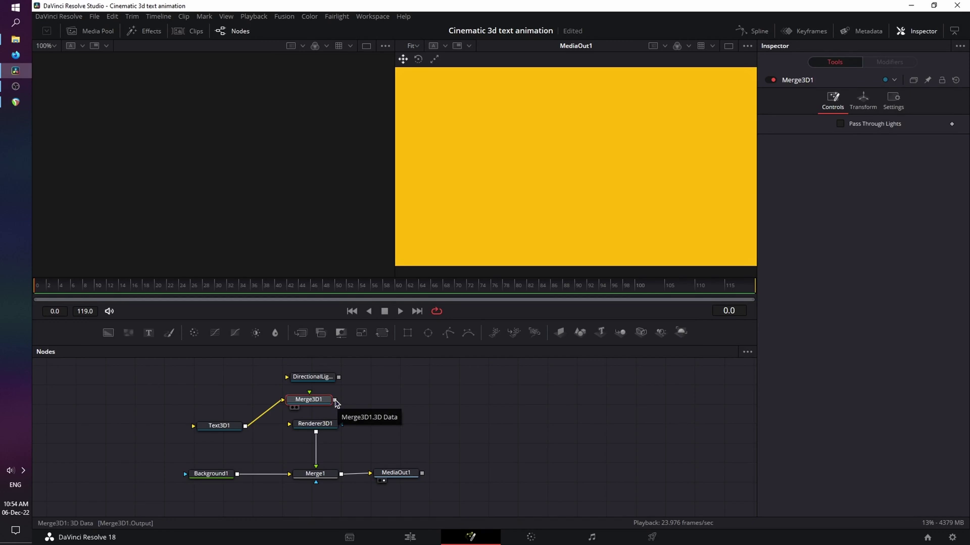
{"action": "left_click_drag", "start_coordinate": [334, 400], "coordinate": [333, 424]}
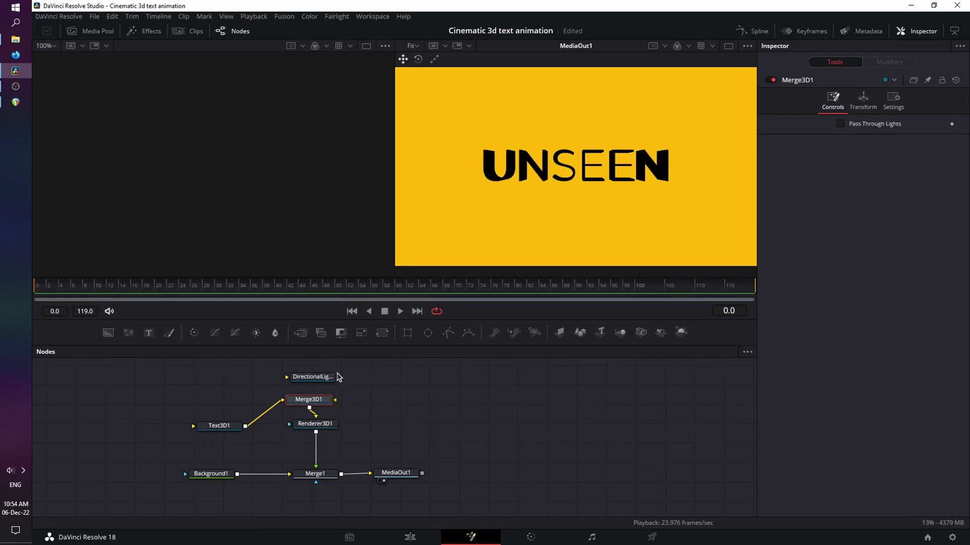
{"action": "mouse_move", "coordinate": [338, 377]}
{"action": "left_mouse_down"}
{"action": "mouse_move", "coordinate": [328, 396]}
{"action": "mouse_move", "coordinate": [309, 400]}
{"action": "left_mouse_up"}
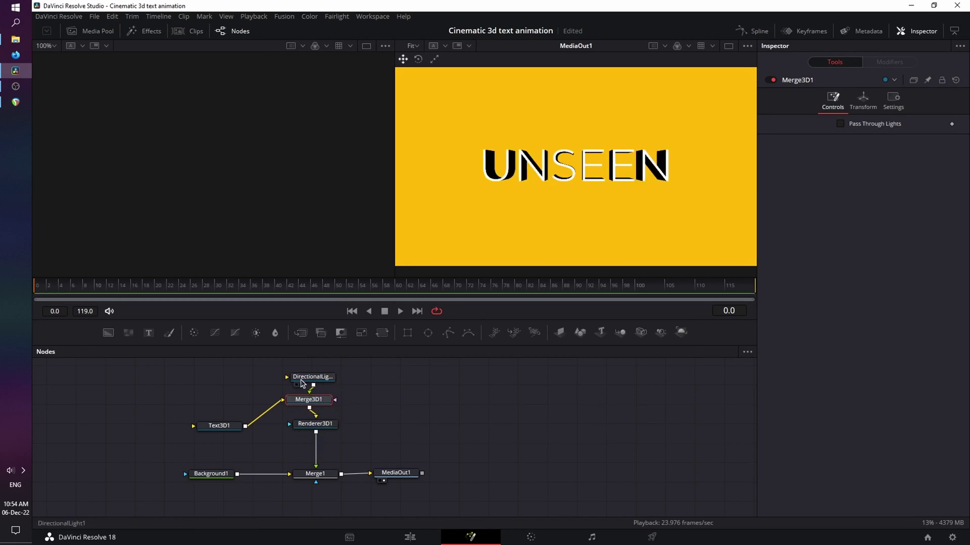
{"action": "left_click_drag", "start_coordinate": [220, 426], "coordinate": [214, 401]}
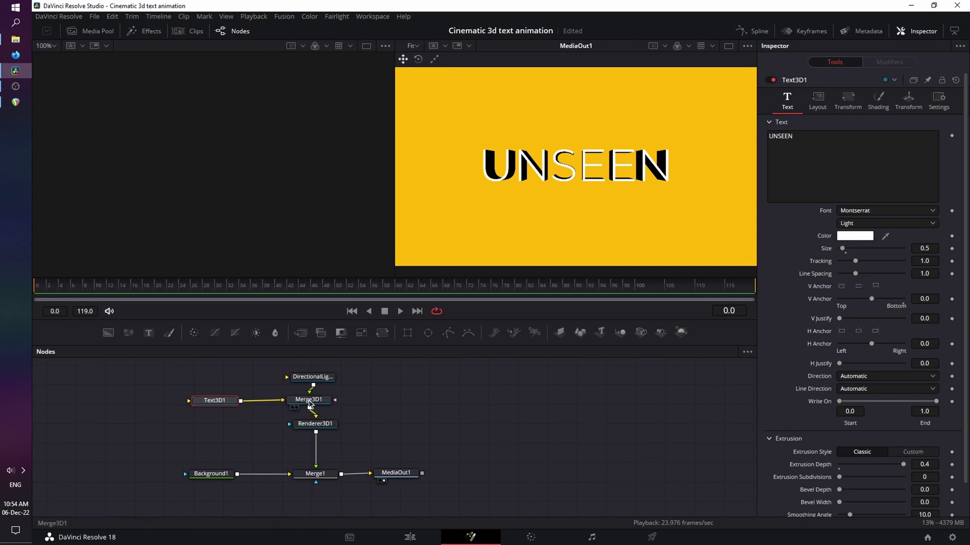
View Merge3D1 in the left viewer and change Background1's colour to black
{"action": "left_click", "coordinate": [321, 403]}
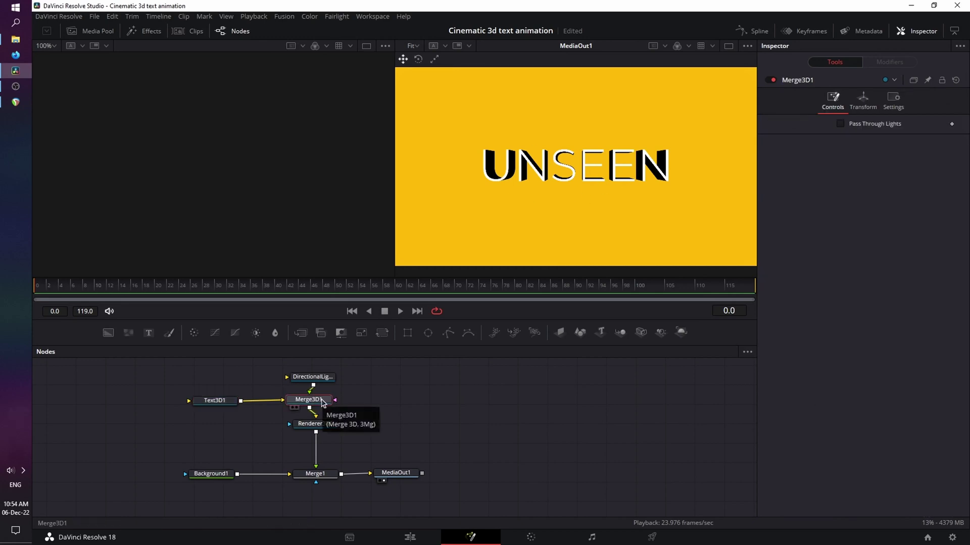
{"action": "key", "text": "1"}
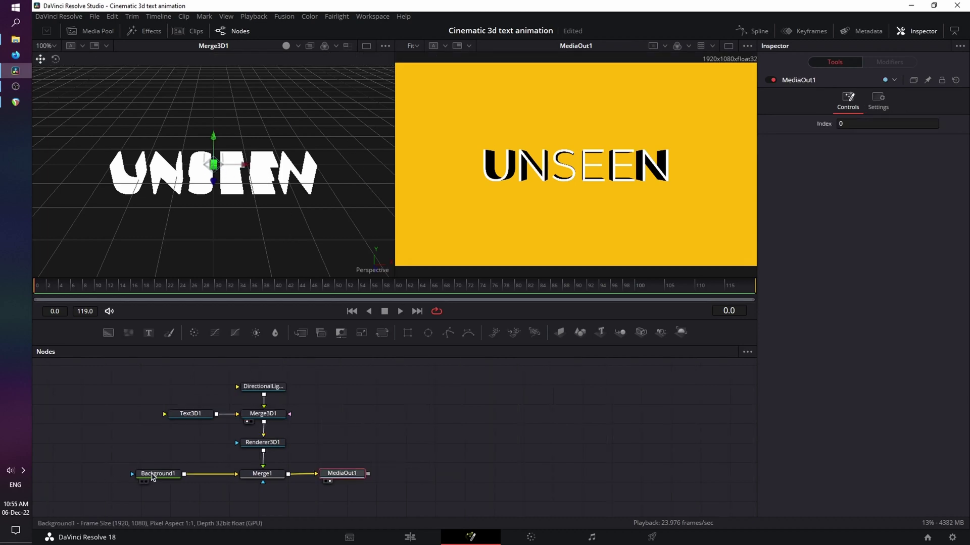
{"action": "left_click", "coordinate": [152, 475]}
{"action": "left_click", "coordinate": [868, 186]}
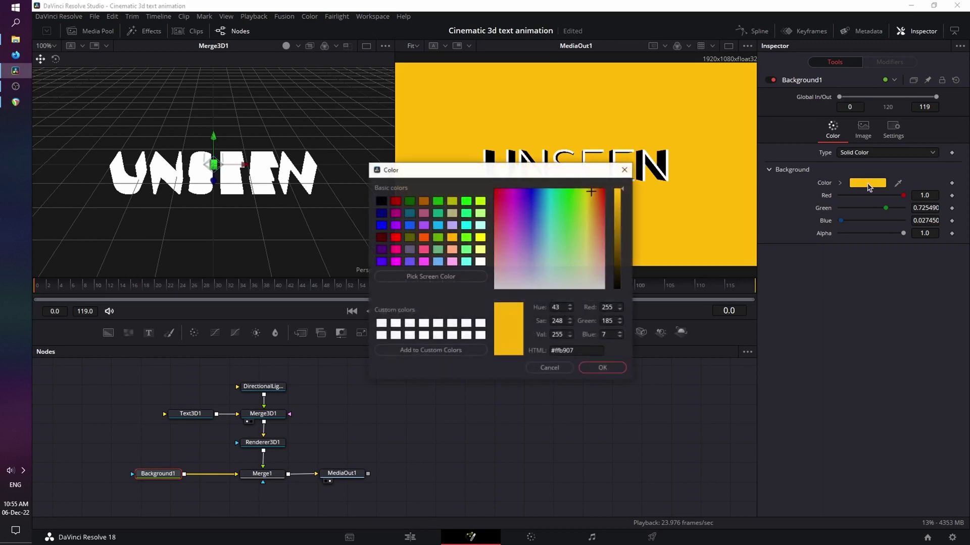
{"action": "left_click", "coordinate": [381, 201]}
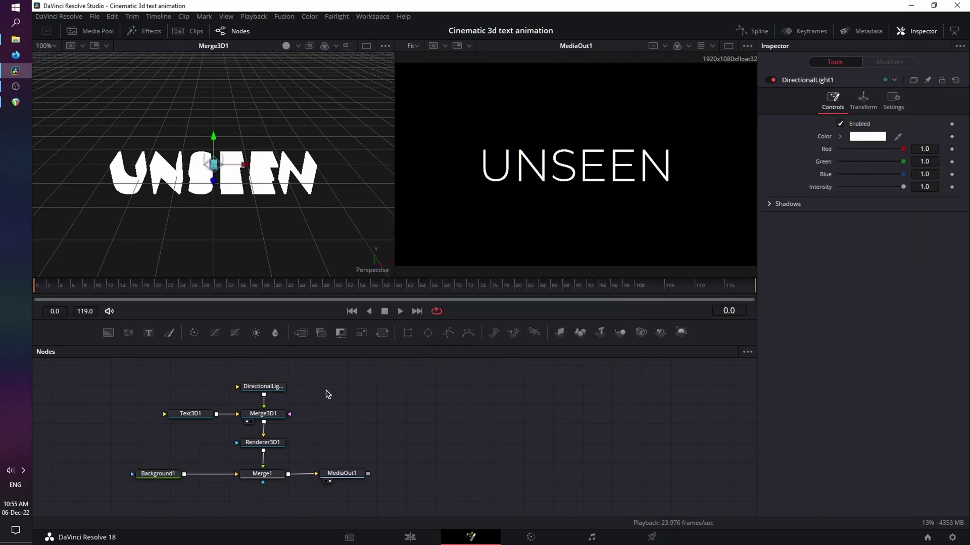
Keyframe the light's rotation at zero on frame 100 and X -91.3, Y 28.7, Z -180 on frame 0
{"action": "left_click", "coordinate": [271, 391]}
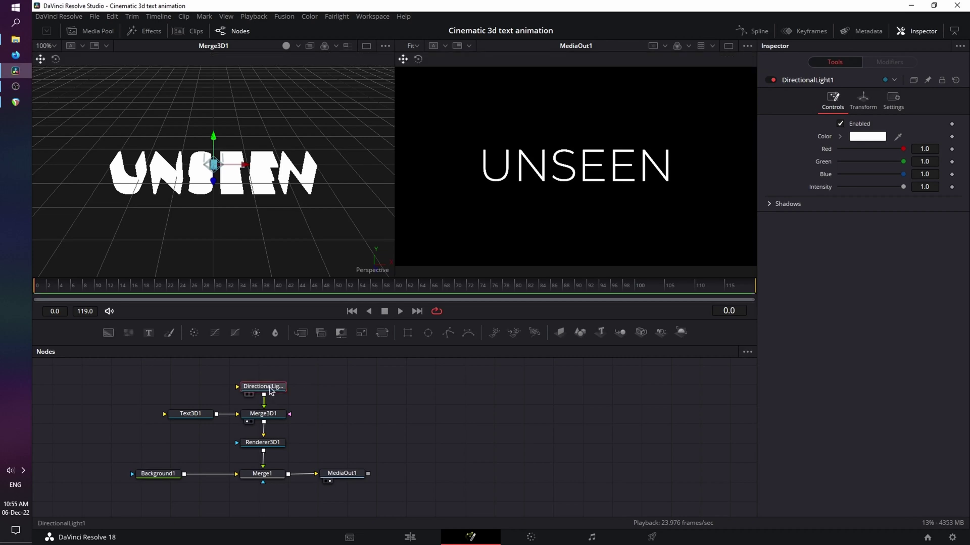
{"action": "left_click", "coordinate": [867, 108]}
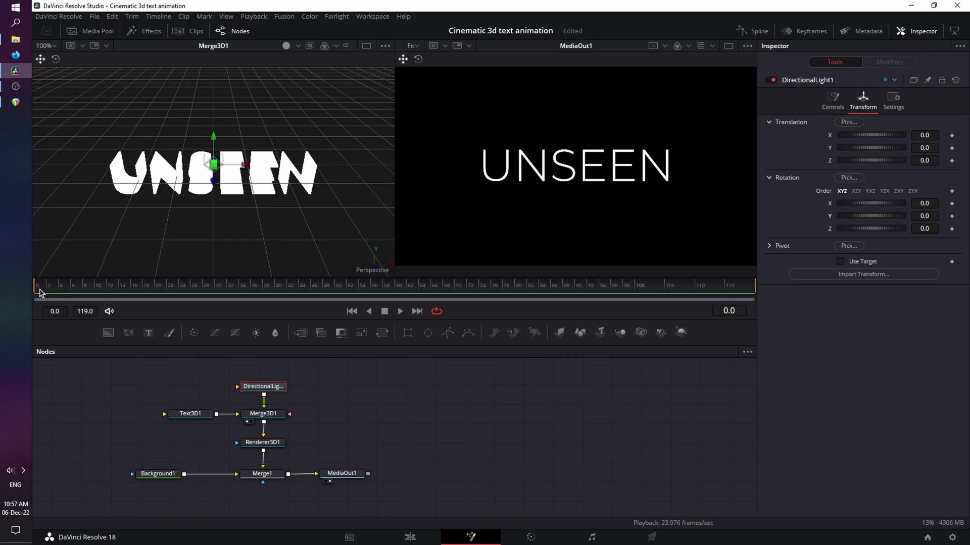
{"action": "left_click", "coordinate": [636, 287]}
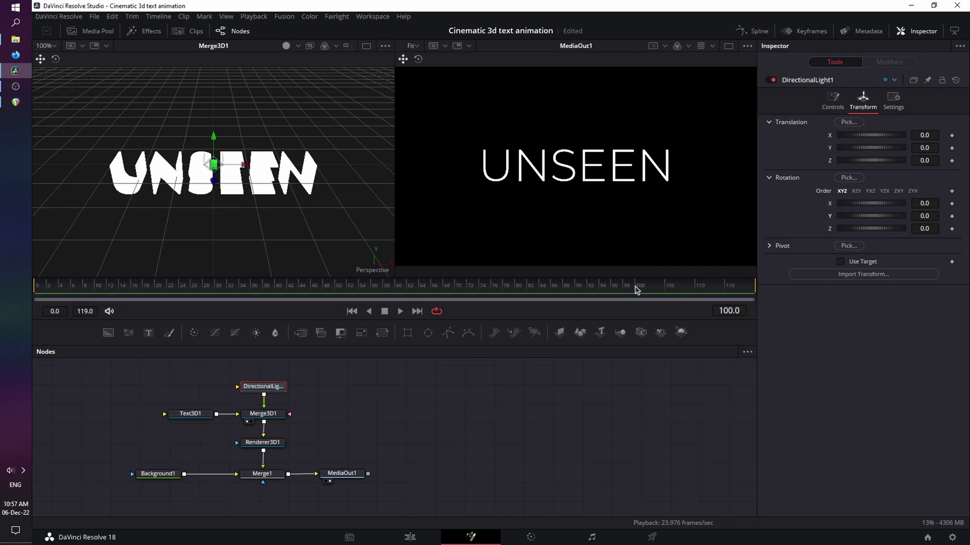
{"action": "left_click", "coordinate": [952, 203]}
{"action": "left_click", "coordinate": [952, 216]}
{"action": "left_click", "coordinate": [952, 229]}
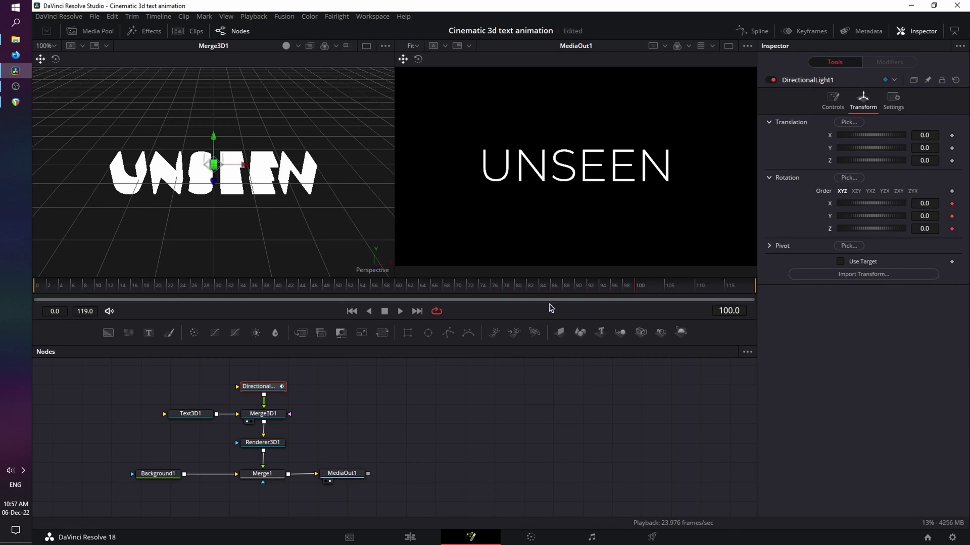
{"action": "key", "text": "Home"}
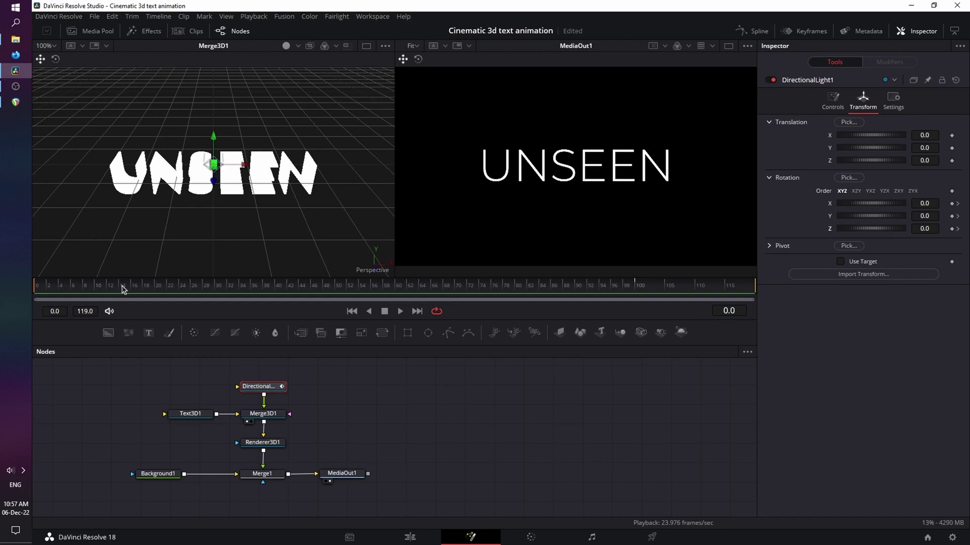
{"action": "mouse_move", "coordinate": [883, 207]}
{"action": "left_mouse_down"}
{"action": "mouse_move", "coordinate": [865, 209]}
{"action": "mouse_move", "coordinate": [878, 220]}
{"action": "mouse_move", "coordinate": [855, 220]}
{"action": "mouse_move", "coordinate": [888, 220]}
{"action": "mouse_move", "coordinate": [881, 231]}
{"action": "mouse_move", "coordinate": [853, 230]}
{"action": "left_mouse_up"}
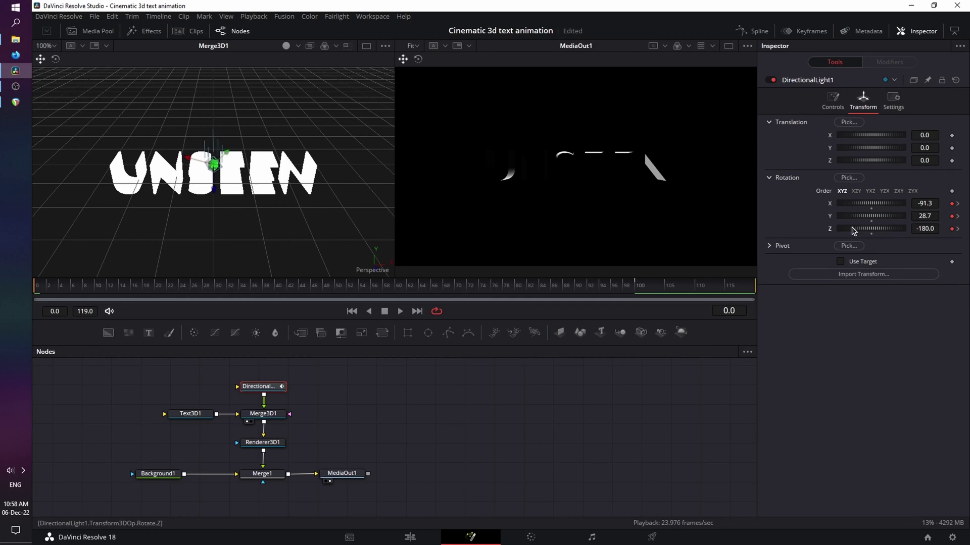
Play back the light sweep, then stop and return to the first frame
{"action": "left_click", "coordinate": [400, 311]}
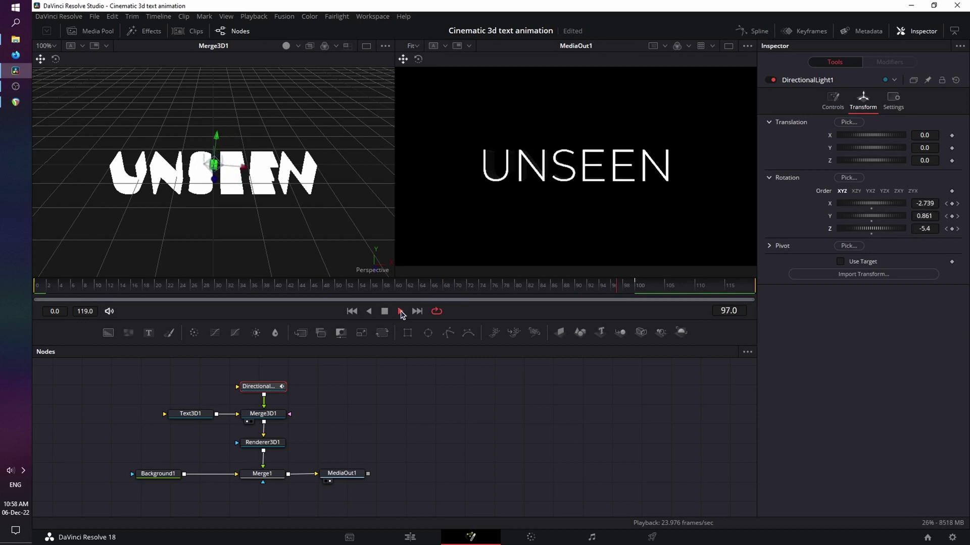
{"action": "left_click", "coordinate": [384, 311]}
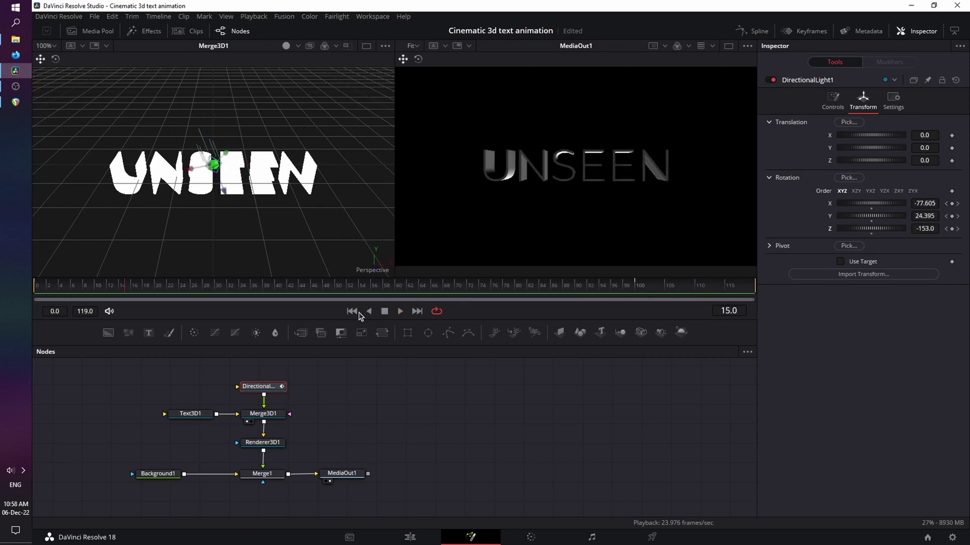
{"action": "left_click", "coordinate": [35, 293]}
Keyframe the light's Intensity from 0 at frame 0 to 1.0 at frame 16, and preview the fade-in
{"action": "left_click_drag", "start_coordinate": [36, 293], "coordinate": [134, 293]}
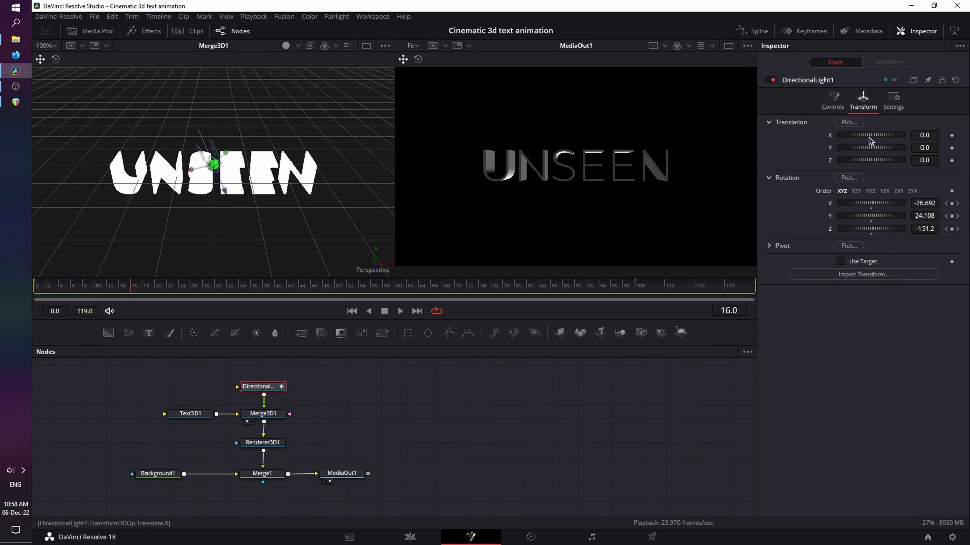
{"action": "left_click", "coordinate": [838, 107]}
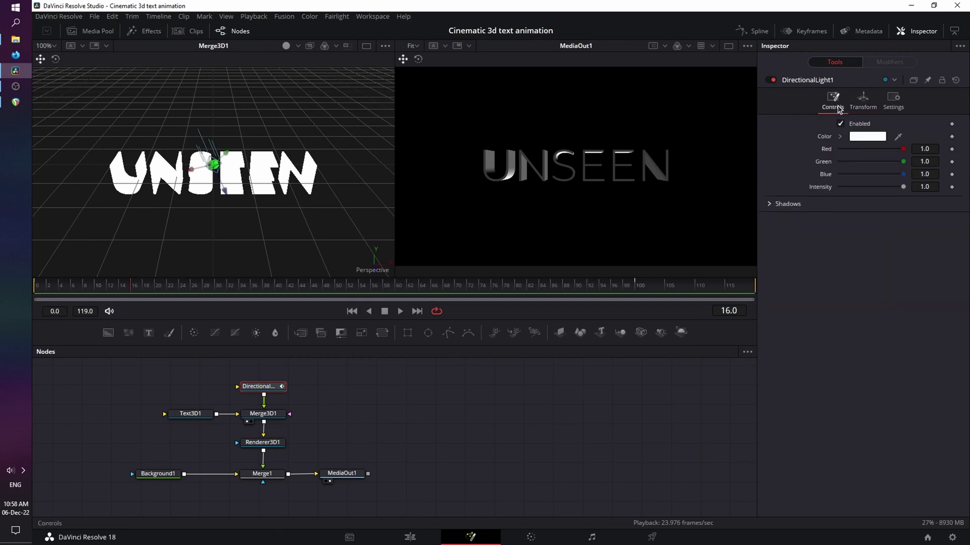
{"action": "left_click", "coordinate": [951, 188]}
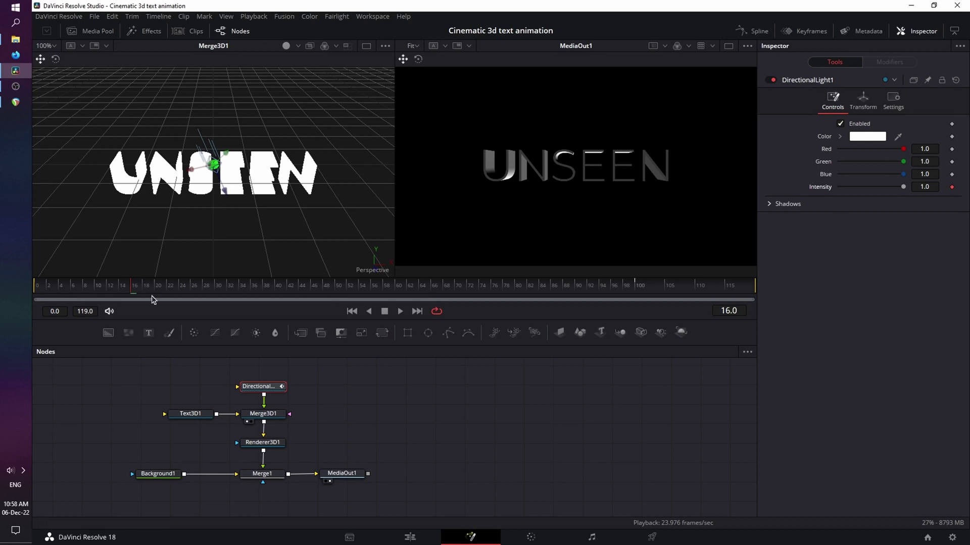
{"action": "left_click_drag", "start_coordinate": [131, 294], "coordinate": [35, 294]}
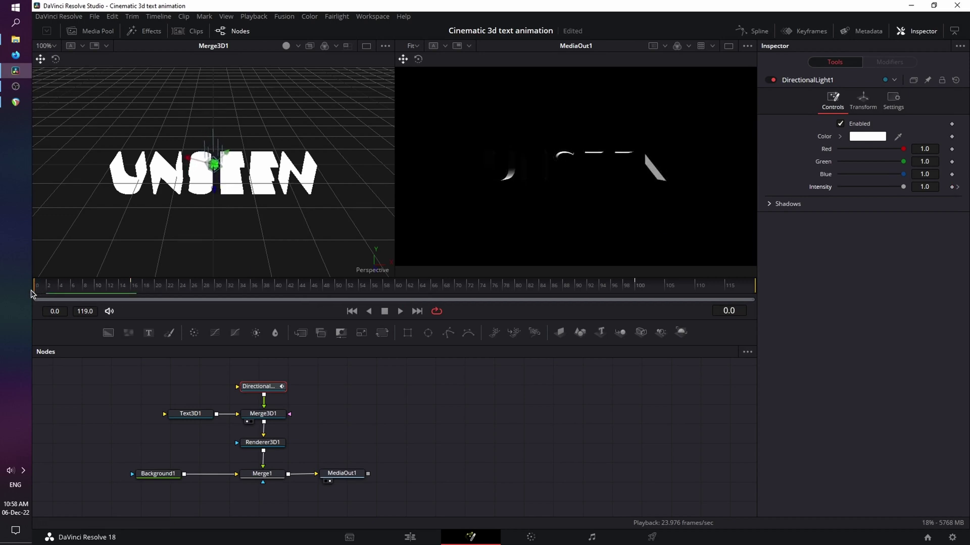
{"action": "left_click_drag", "start_coordinate": [903, 188], "coordinate": [816, 193]}
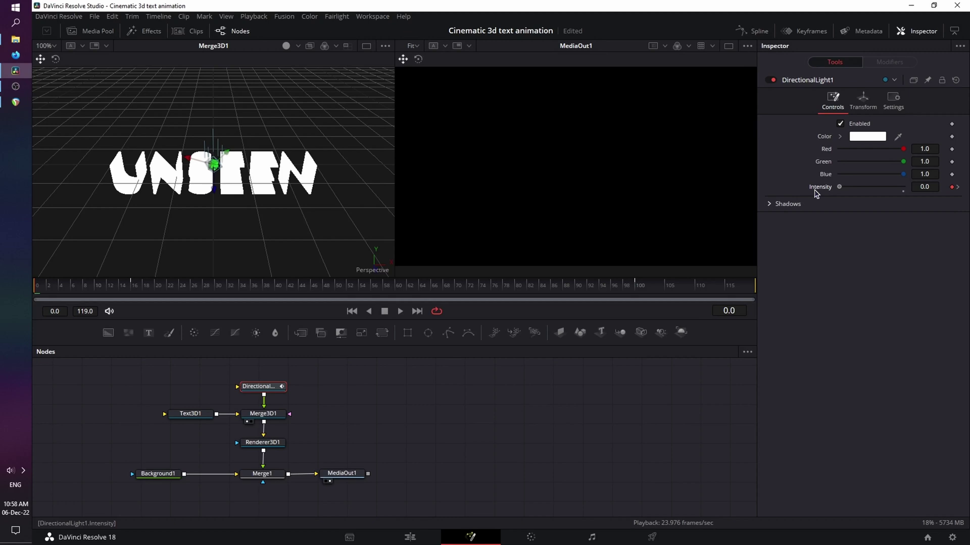
{"action": "left_click", "coordinate": [400, 312]}
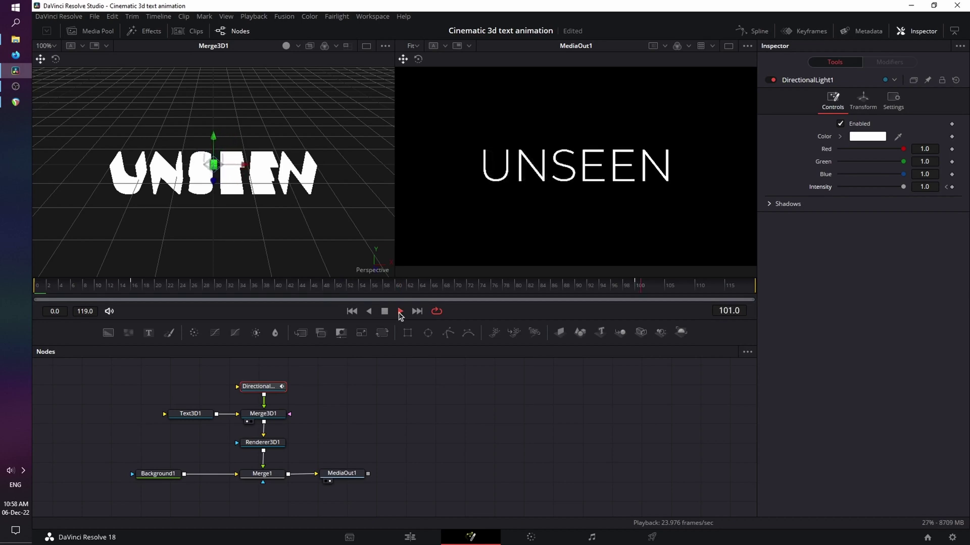
{"action": "left_click", "coordinate": [401, 311]}
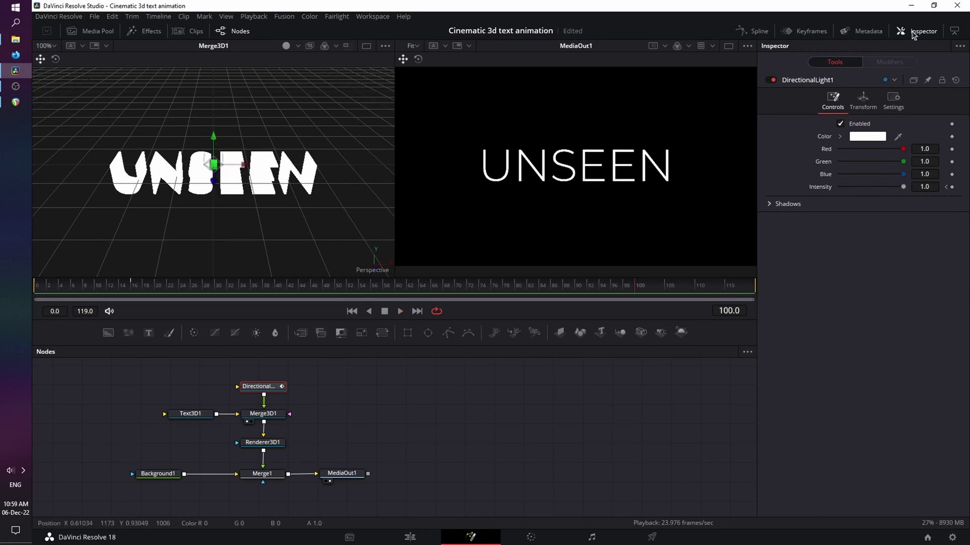
Show DirectionalLight1's X Rotation curve fitted in the Spline panel and smooth its frame-100 keyframe
{"action": "left_click", "coordinate": [913, 34]}
{"action": "left_click", "coordinate": [763, 33]}
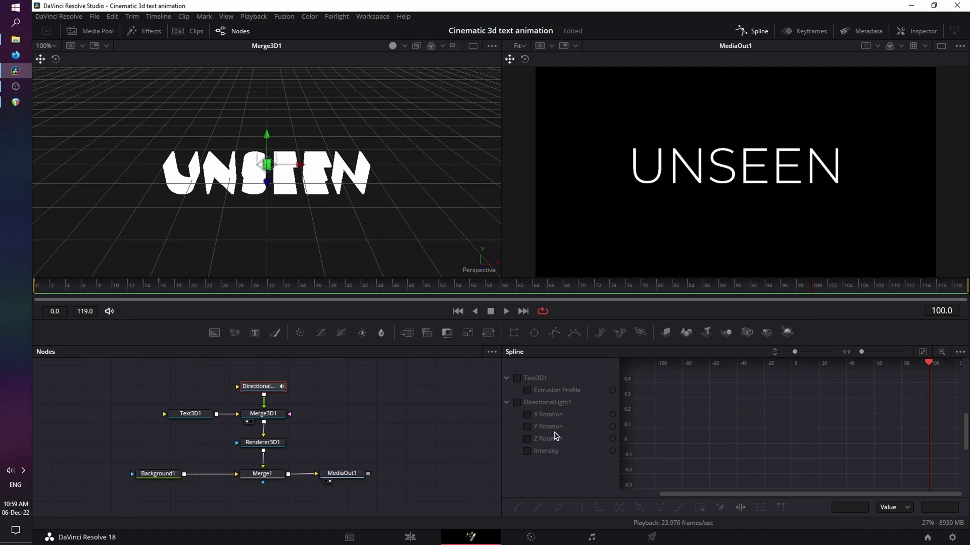
{"action": "left_click", "coordinate": [527, 416]}
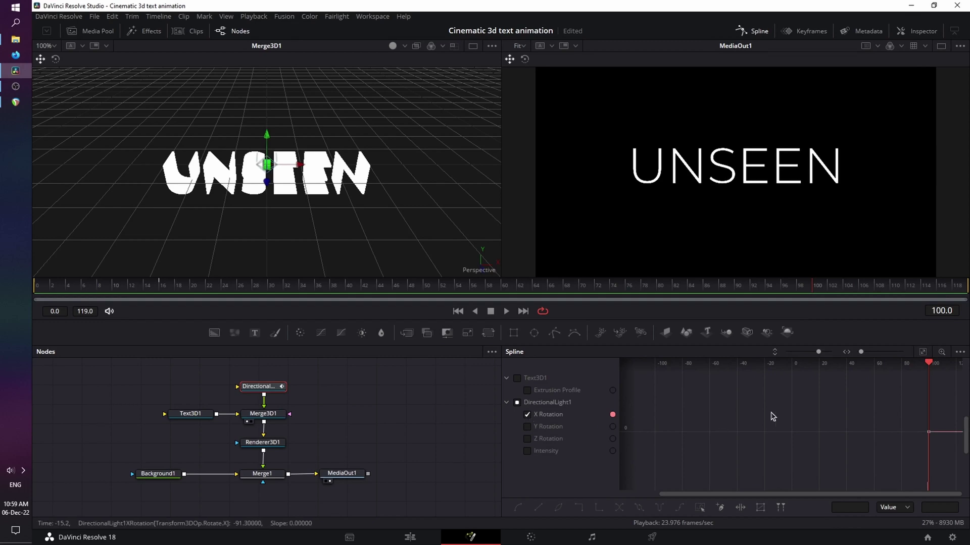
{"action": "key", "text": "ctrl+f"}
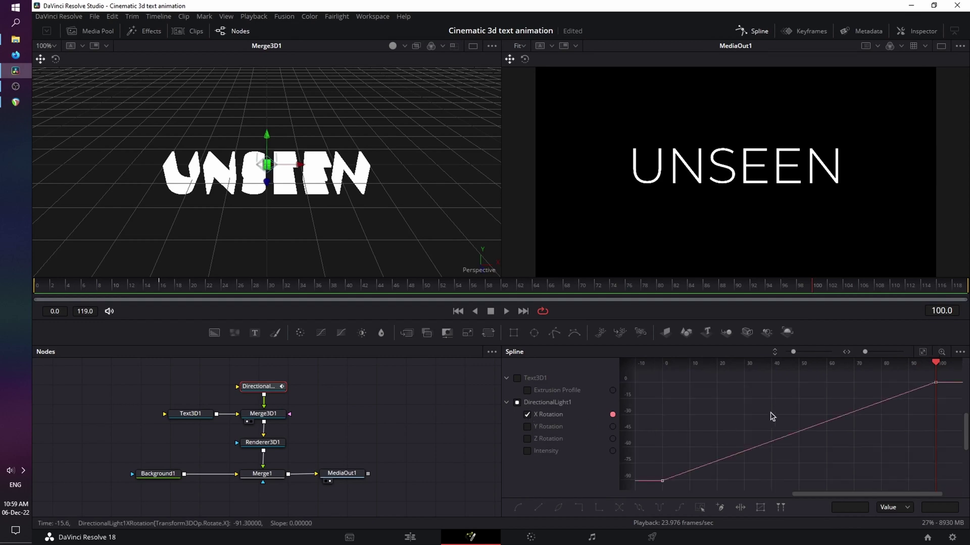
{"action": "left_click_drag", "start_coordinate": [907, 377], "coordinate": [959, 401]}
{"action": "key", "text": "s"}
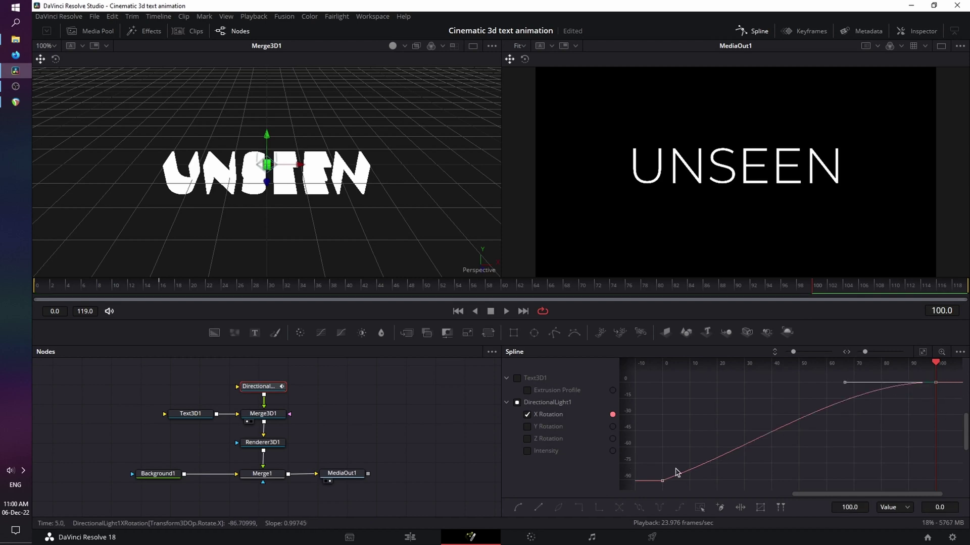
Smooth the frame-0 X Rotation keyframe and lengthen the ease handles at frames 0 and 100
{"action": "left_click_drag", "start_coordinate": [652, 470], "coordinate": [679, 493]}
{"action": "key", "text": "s"}
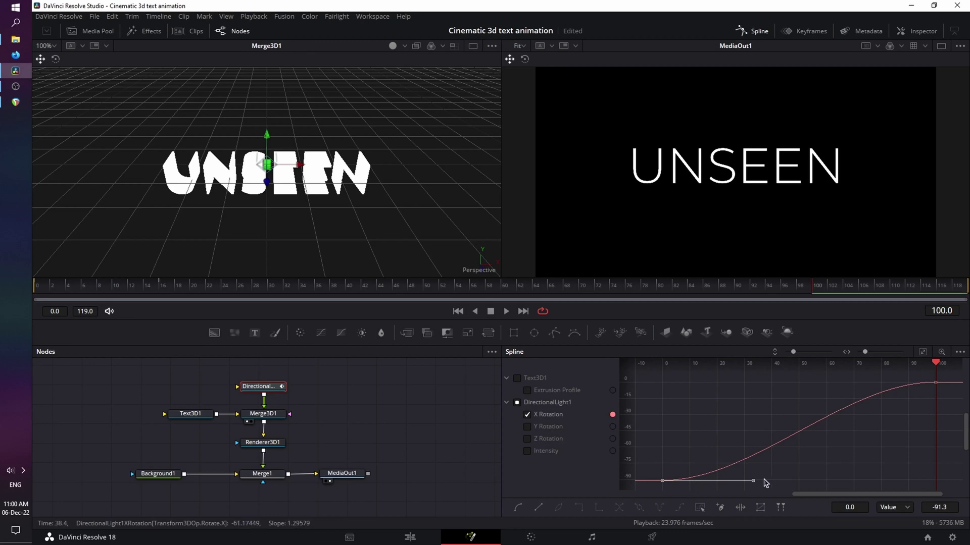
{"action": "left_click_drag", "start_coordinate": [752, 484], "coordinate": [878, 485]}
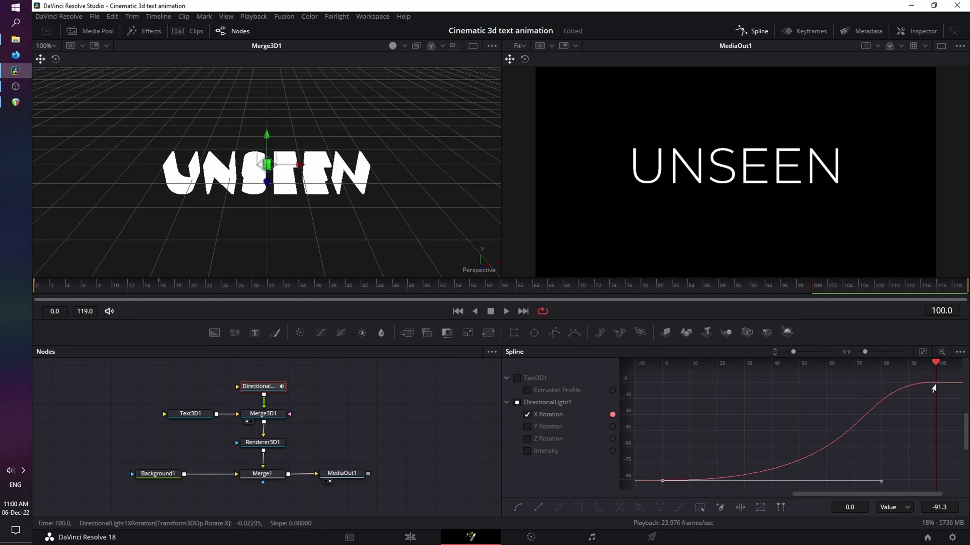
{"action": "left_click", "coordinate": [935, 383]}
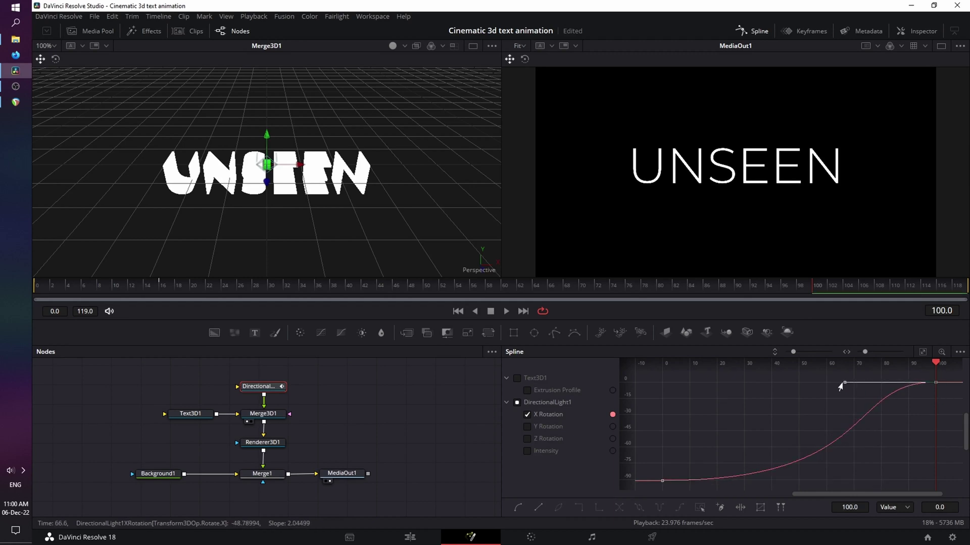
{"action": "left_click_drag", "start_coordinate": [844, 382], "coordinate": [715, 386]}
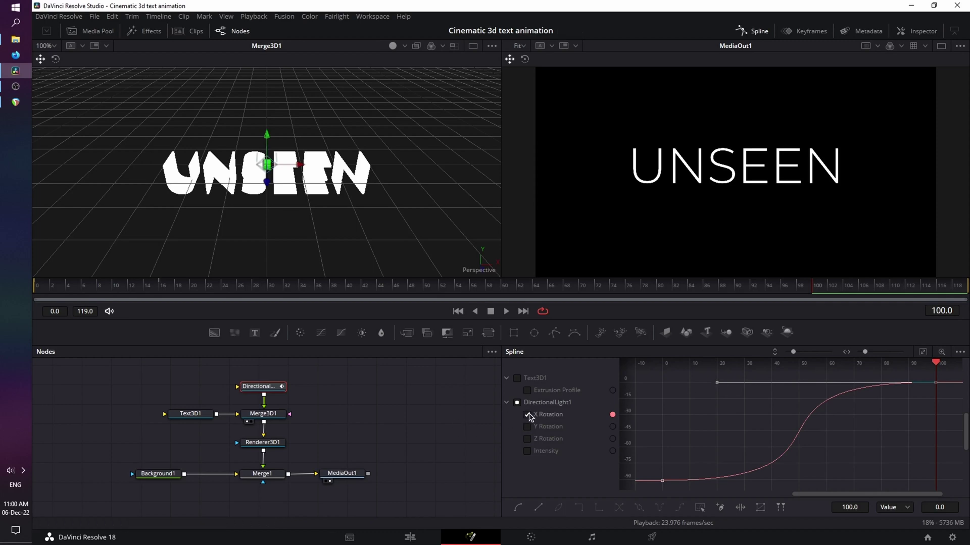
{"action": "left_click", "coordinate": [528, 415]}
Swap to the Y Rotation curve, fit it, and smooth its keyframes into eases
{"action": "left_click", "coordinate": [528, 415]}
{"action": "left_click", "coordinate": [528, 427]}
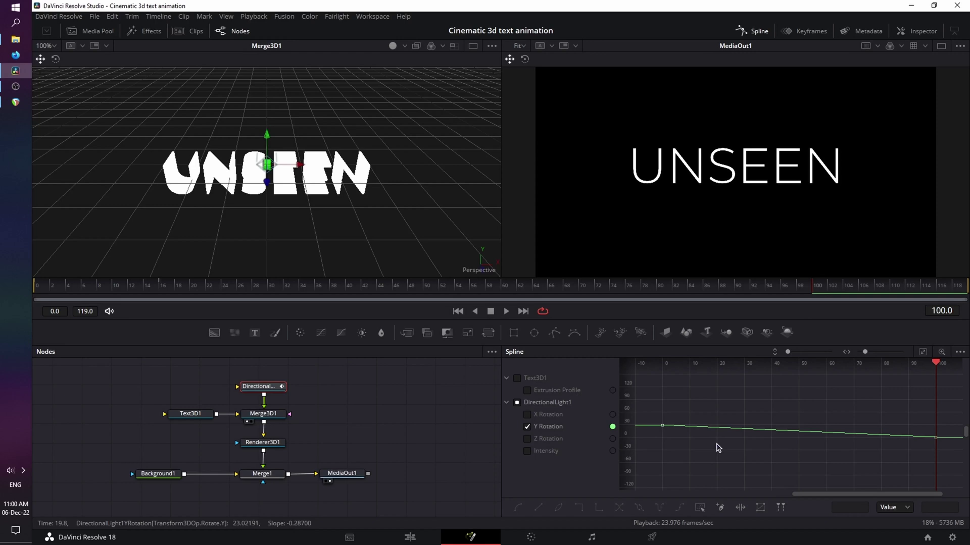
{"action": "key", "text": "ctrl+f"}
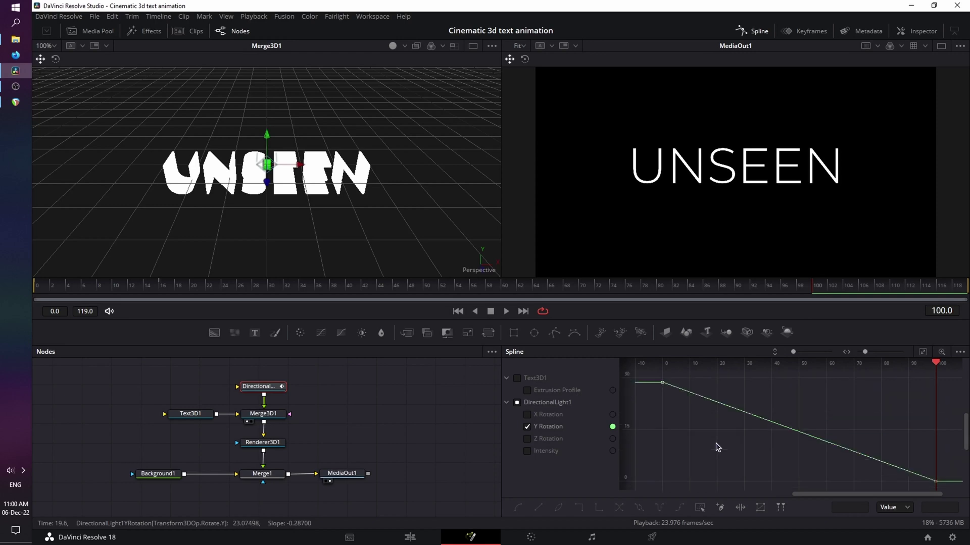
{"action": "left_click", "coordinate": [662, 383]}
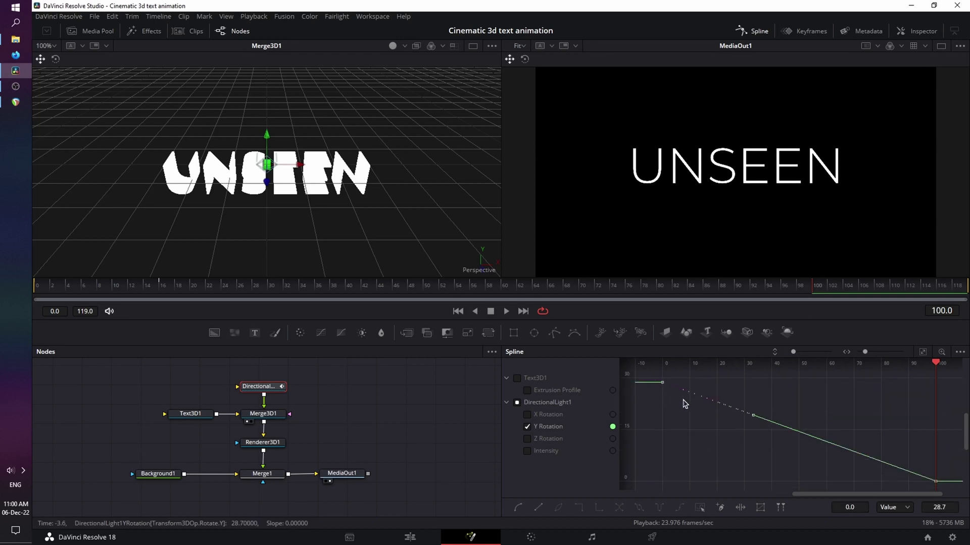
{"action": "key", "text": "shift+s"}
Reshape Y Rotation tangents so it drops quickly after frame 0 and ends steeply at 100
{"action": "left_click_drag", "start_coordinate": [904, 452], "coordinate": [934, 490]}
{"action": "key", "text": "f"}
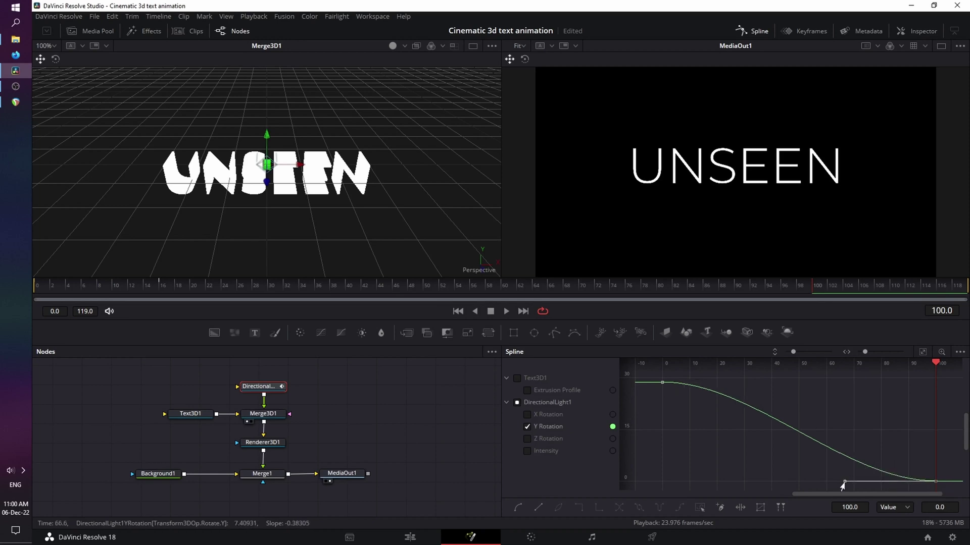
{"action": "left_click_drag", "start_coordinate": [843, 483], "coordinate": [843, 421]}
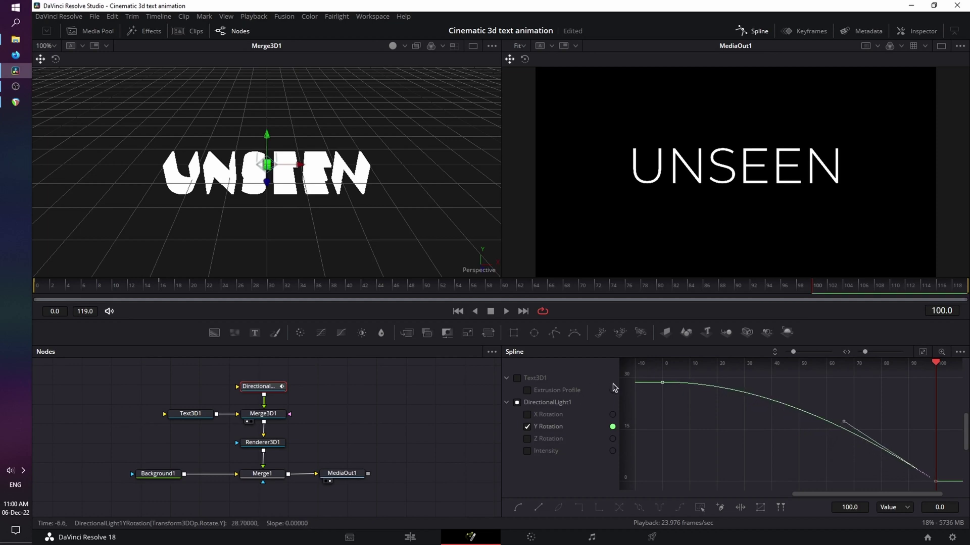
{"action": "left_click", "coordinate": [667, 382]}
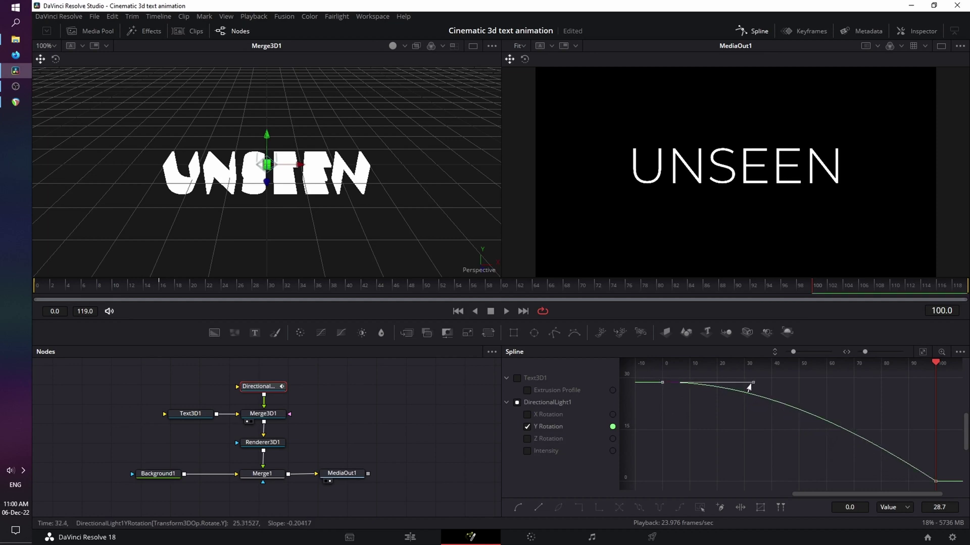
{"action": "left_click_drag", "start_coordinate": [753, 385], "coordinate": [736, 448]}
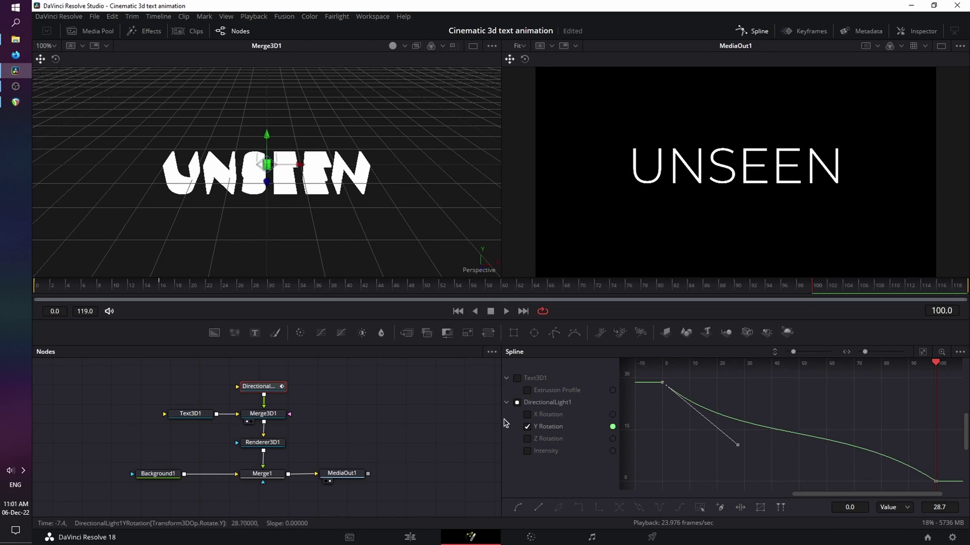
{"action": "left_click", "coordinate": [527, 428]}
Delete the middle Z Rotation keyframe and ease the curve from -180 into 0 at frame 100
{"action": "left_click", "coordinate": [528, 438]}
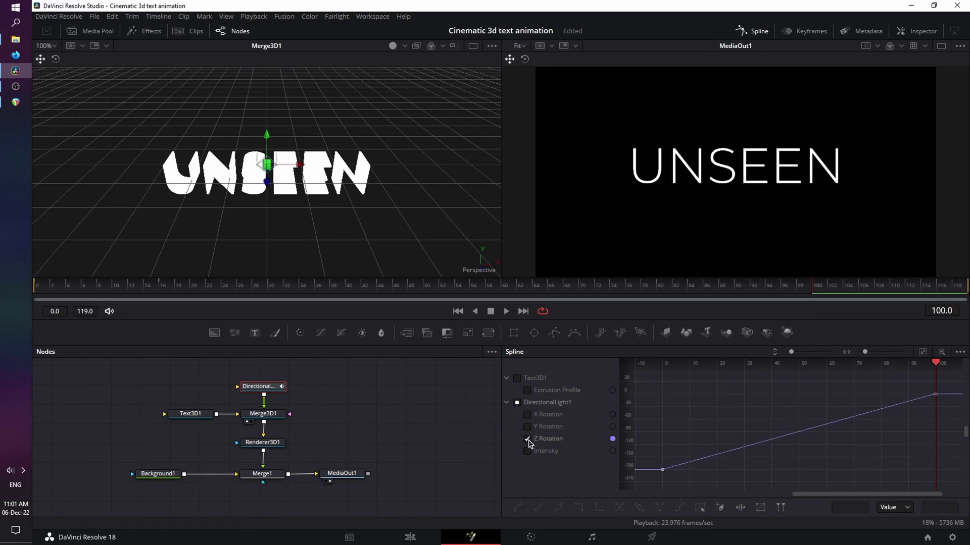
{"action": "left_click_drag", "start_coordinate": [650, 449], "coordinate": [680, 485]}
{"action": "left_click", "coordinate": [753, 445]}
{"action": "key", "text": "Delete"}
{"action": "left_click_drag", "start_coordinate": [917, 380], "coordinate": [934, 400]}
{"action": "key", "text": "f"}
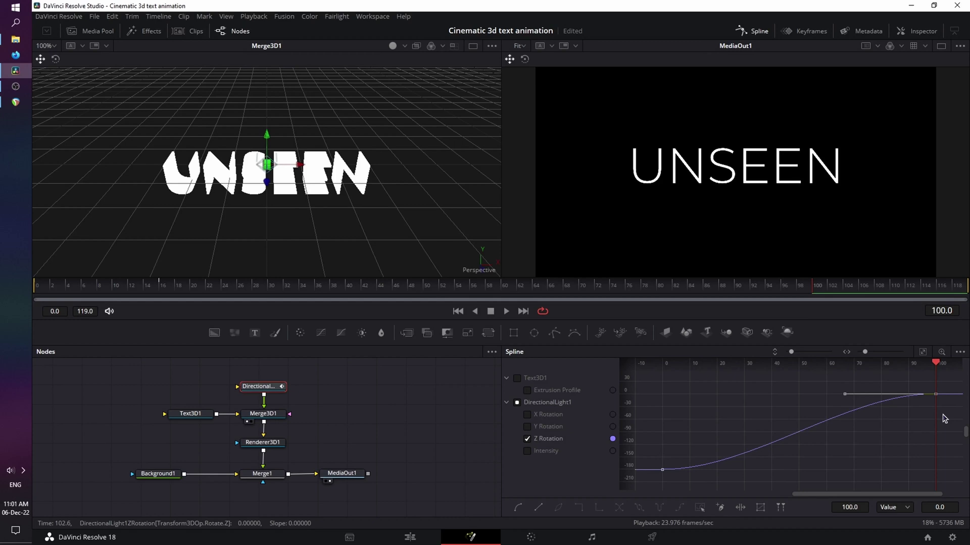
Ease both Intensity keyframes so it ramps smoothly from 0 to 1.0 by frame 16
{"action": "left_click", "coordinate": [527, 451]}
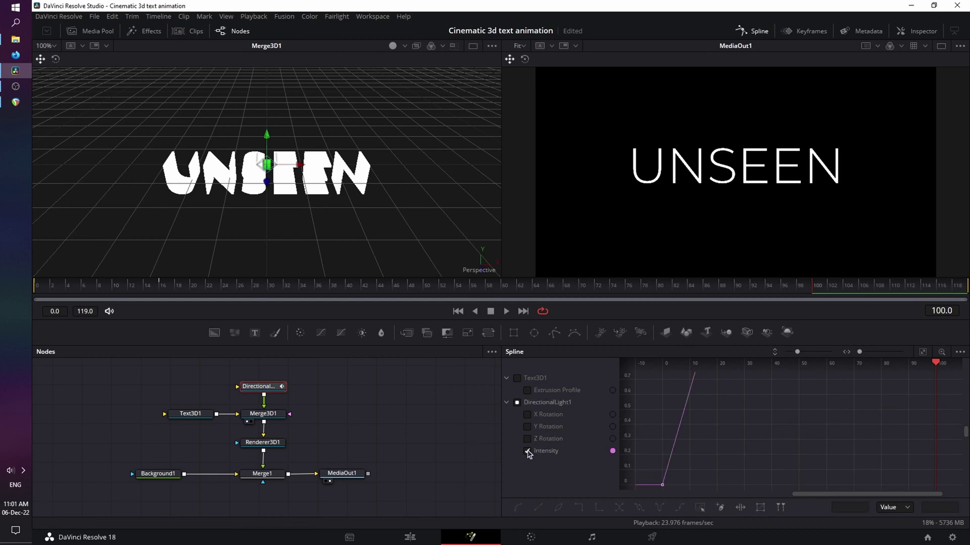
{"action": "left_click_drag", "start_coordinate": [644, 473], "coordinate": [682, 496]}
{"action": "key", "text": "f"}
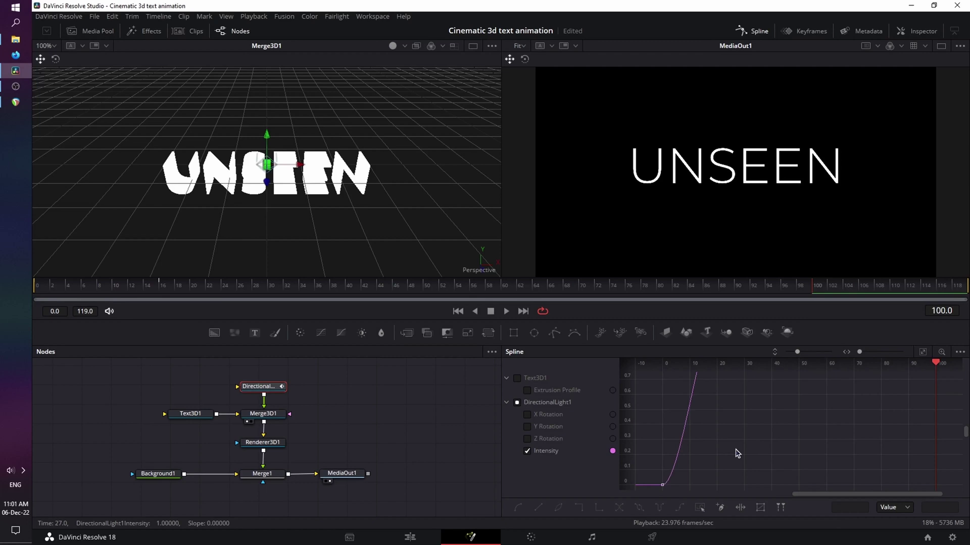
{"action": "key", "text": "ctrl+f"}
{"action": "left_click_drag", "start_coordinate": [904, 376], "coordinate": [946, 405]}
{"action": "key", "text": "f"}
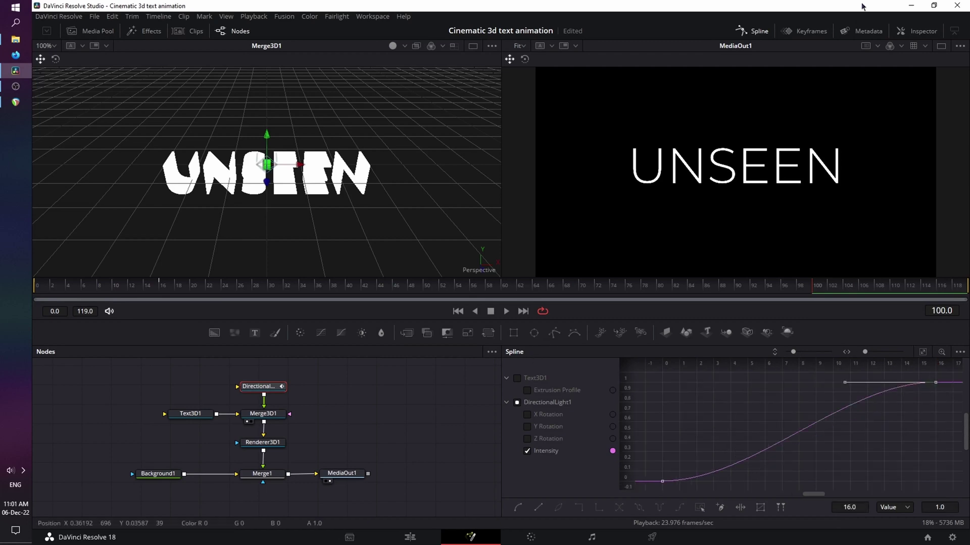
{"action": "left_click", "coordinate": [759, 31]}
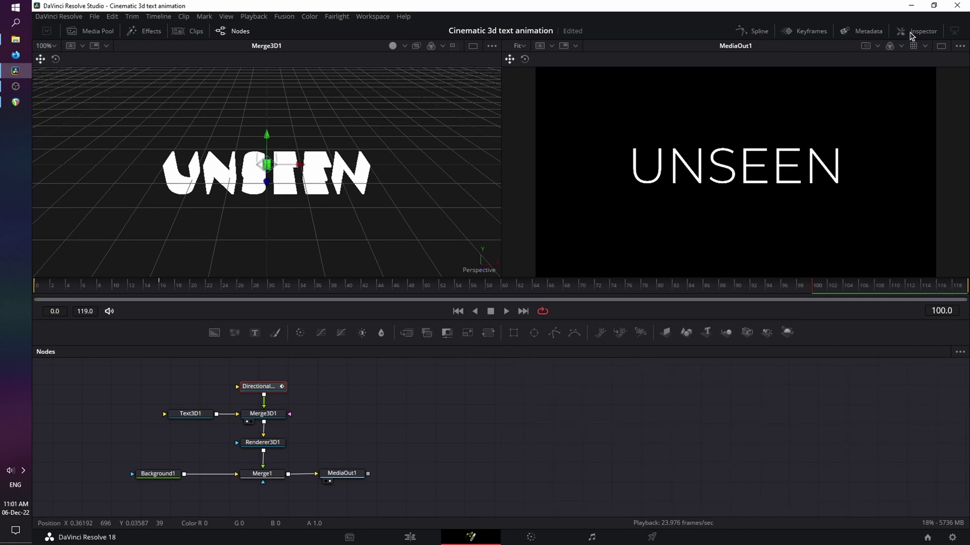
Show DirectionalLight1's Transform settings and key Rotation X at 0.0 on frame 102
{"action": "left_click", "coordinate": [909, 31]}
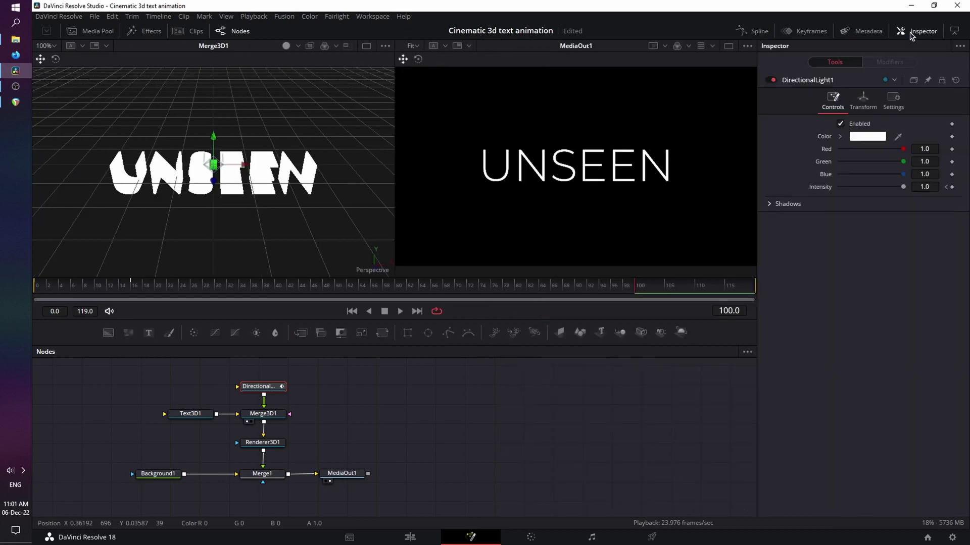
{"action": "left_click", "coordinate": [864, 106]}
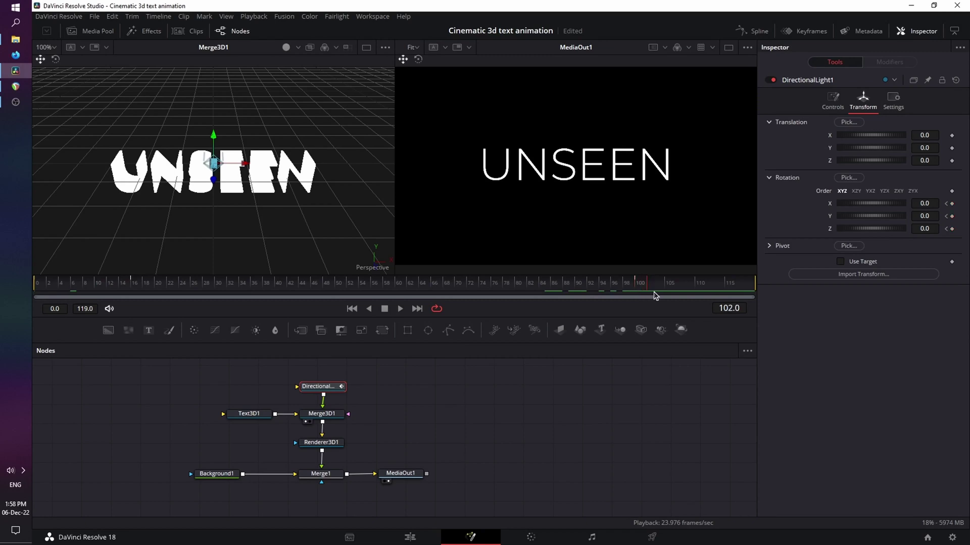
{"action": "left_click", "coordinate": [951, 204]}
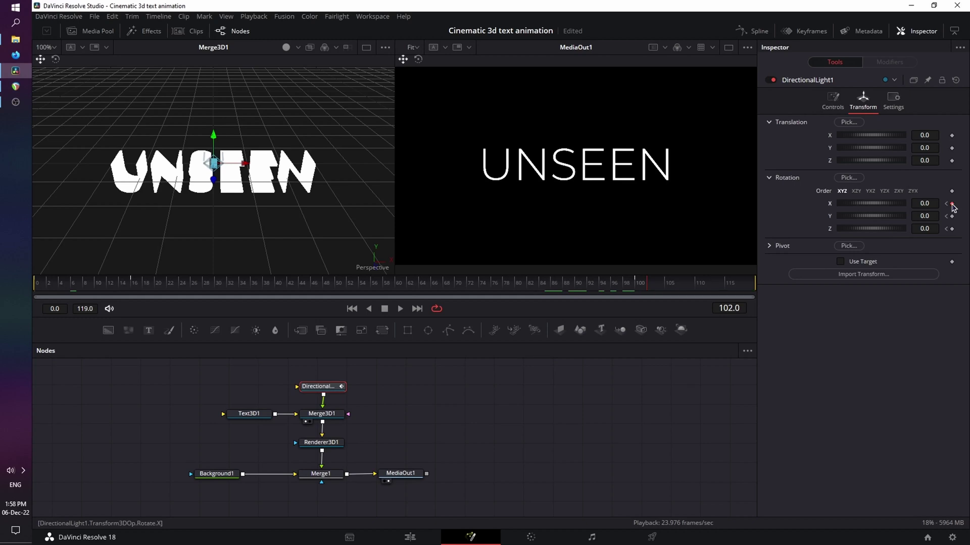
Move the X Rotation hold keyframe from frame 100 back to about frame 98
{"action": "left_click", "coordinate": [752, 31]}
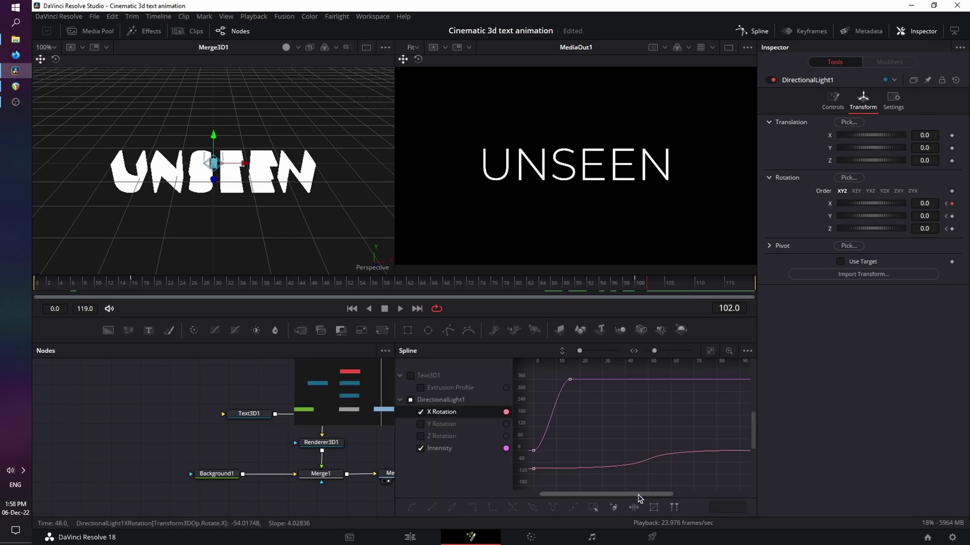
{"action": "left_click_drag", "start_coordinate": [639, 499], "coordinate": [693, 499]}
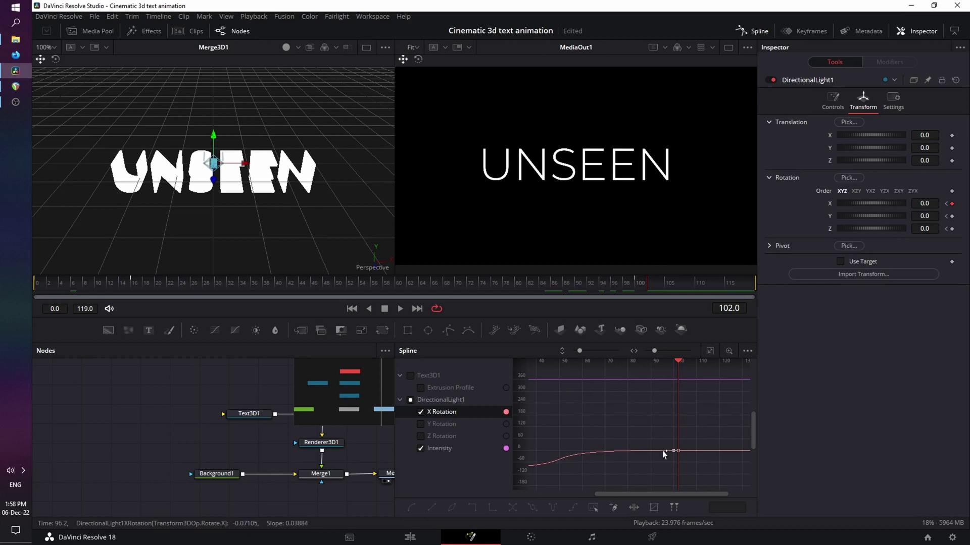
{"action": "left_click", "coordinate": [674, 450]}
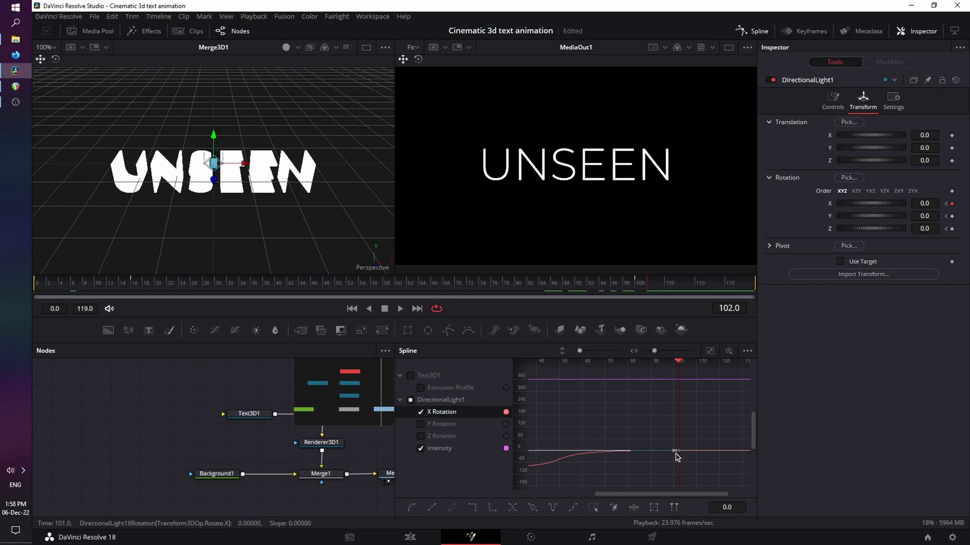
{"action": "left_click_drag", "start_coordinate": [670, 455], "coordinate": [666, 455]}
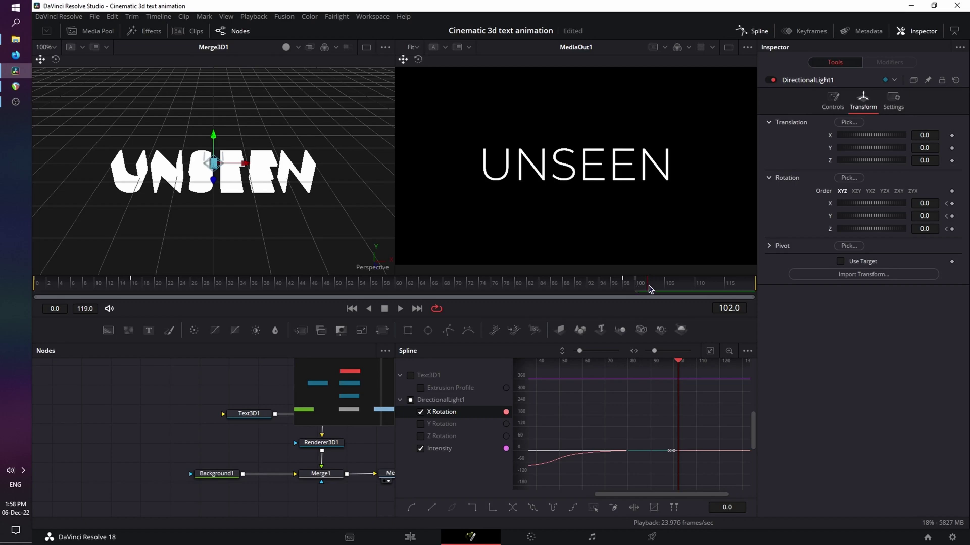
Key the light's X Rotation to -159.1 at frame 117 and smooth that end keyframe
{"action": "left_click_drag", "start_coordinate": [650, 289], "coordinate": [732, 291]}
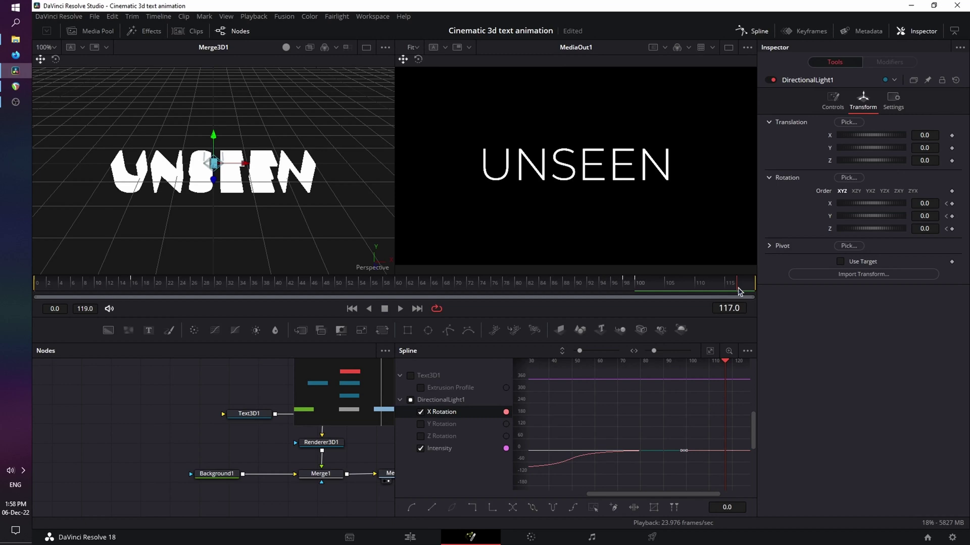
{"action": "left_click_drag", "start_coordinate": [891, 206], "coordinate": [860, 207]}
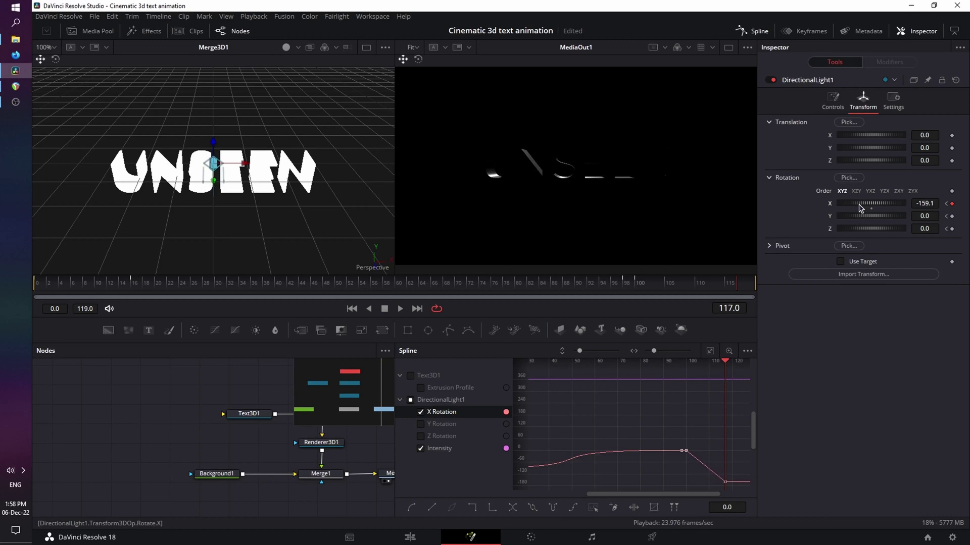
{"action": "left_click", "coordinate": [724, 482]}
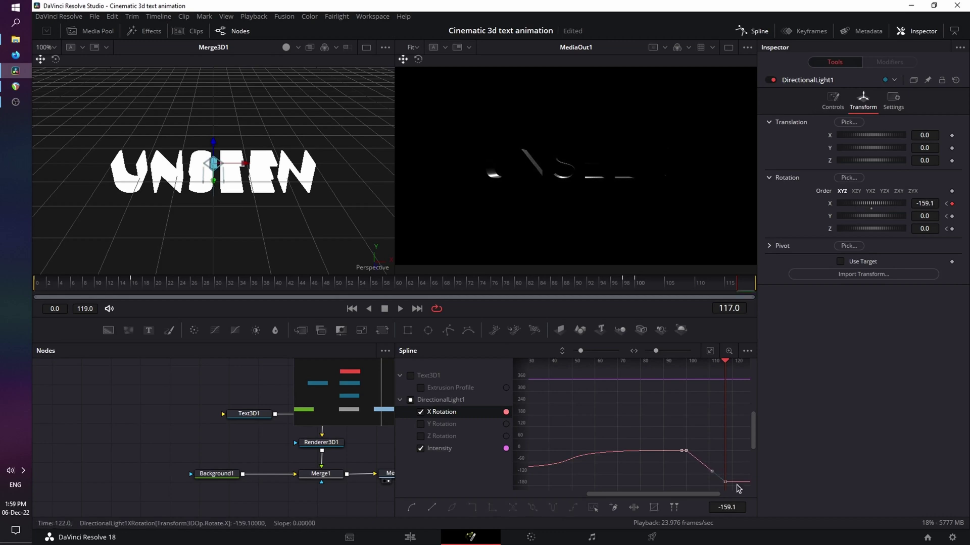
{"action": "key", "text": "s"}
Key Intensity down to 0.0 at frame 119 and smooth the fade-start keyframe at frame 102
{"action": "left_click_drag", "start_coordinate": [738, 284], "coordinate": [651, 292]}
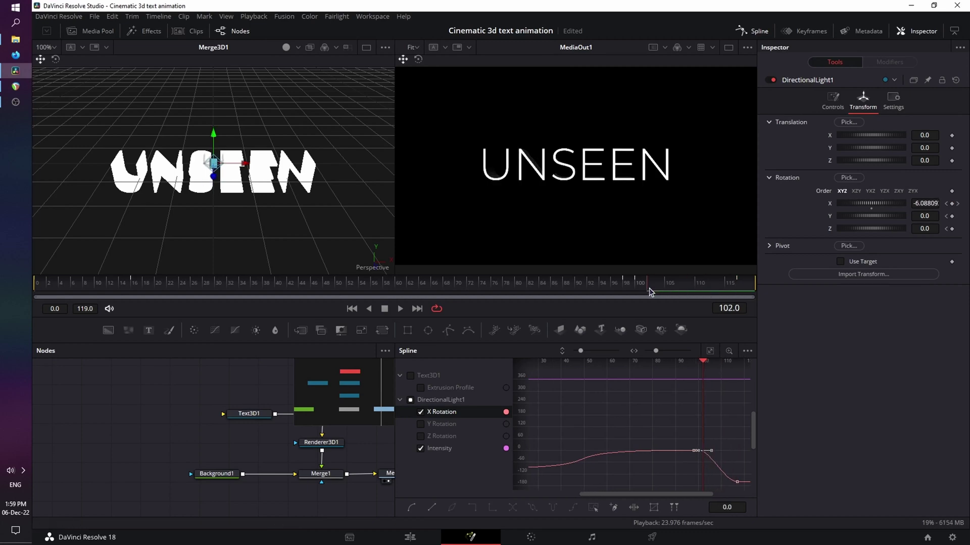
{"action": "left_click", "coordinate": [840, 108]}
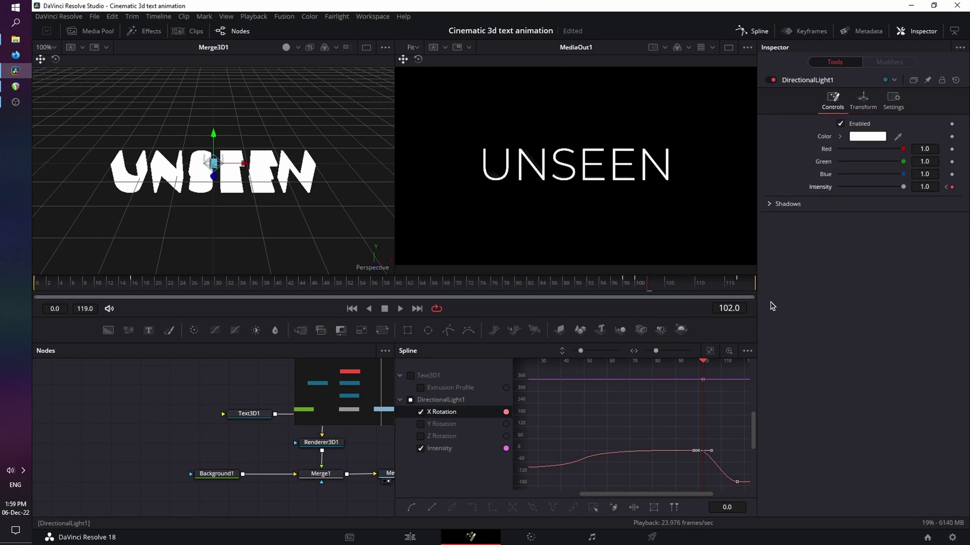
{"action": "left_click_drag", "start_coordinate": [707, 494], "coordinate": [739, 494]}
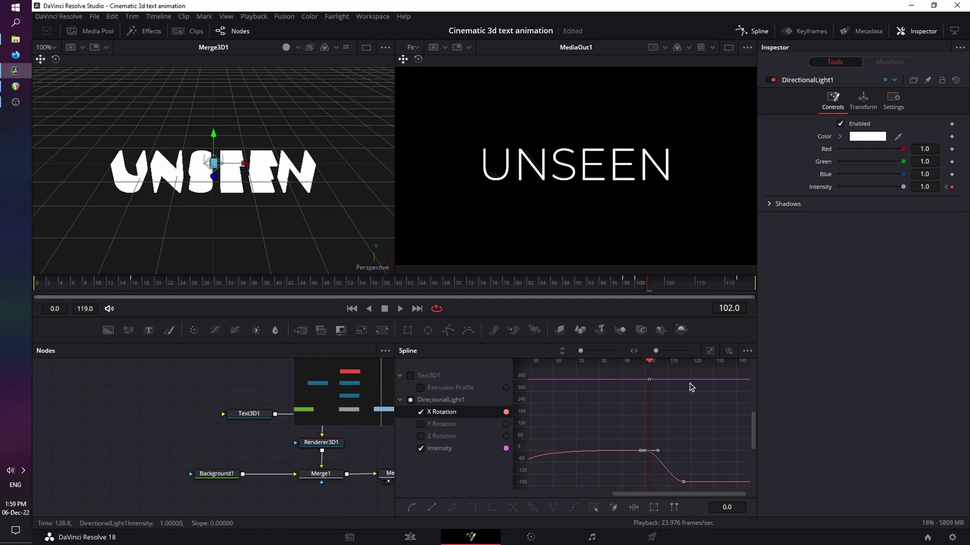
{"action": "left_click_drag", "start_coordinate": [706, 283], "coordinate": [755, 287]}
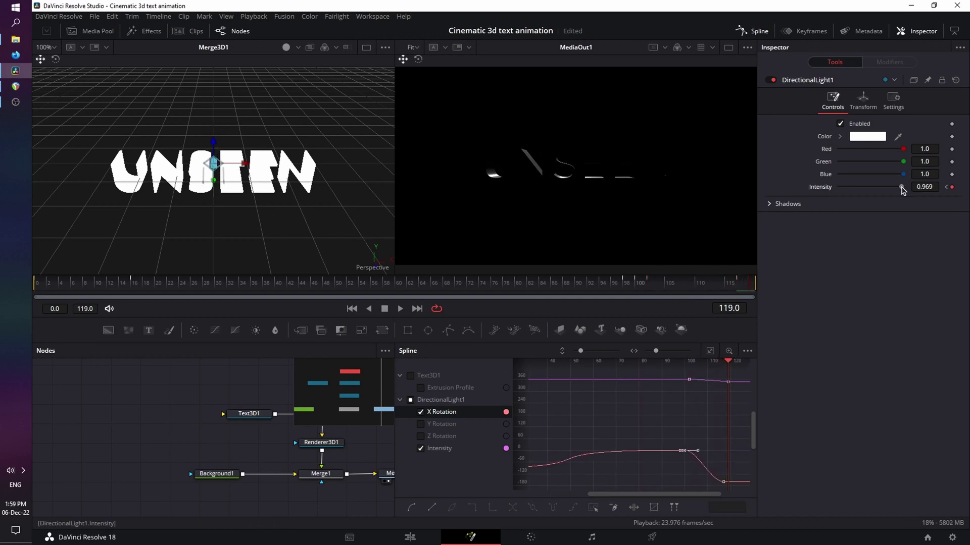
{"action": "left_click_drag", "start_coordinate": [901, 187], "coordinate": [830, 190]}
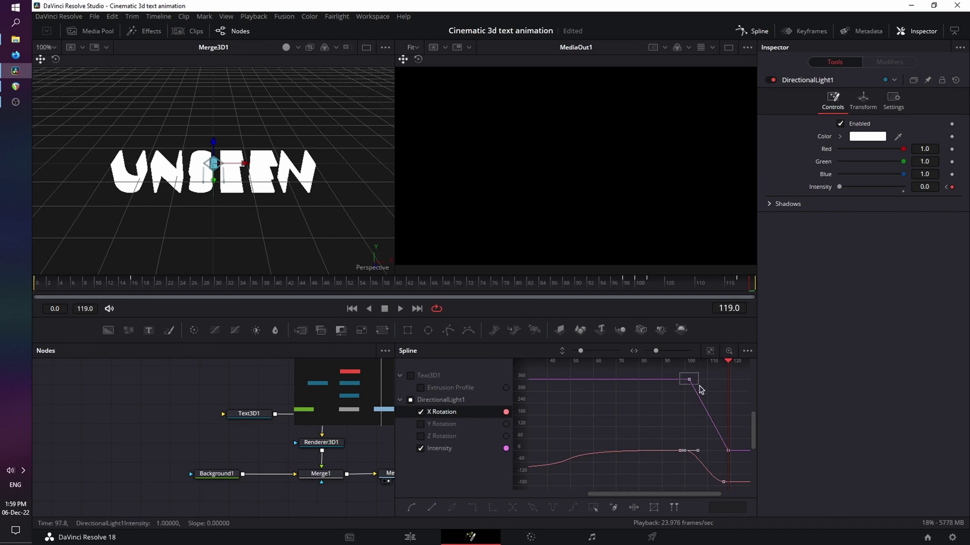
{"action": "left_click_drag", "start_coordinate": [700, 386], "coordinate": [700, 386]}
{"action": "key", "text": "shift+s"}
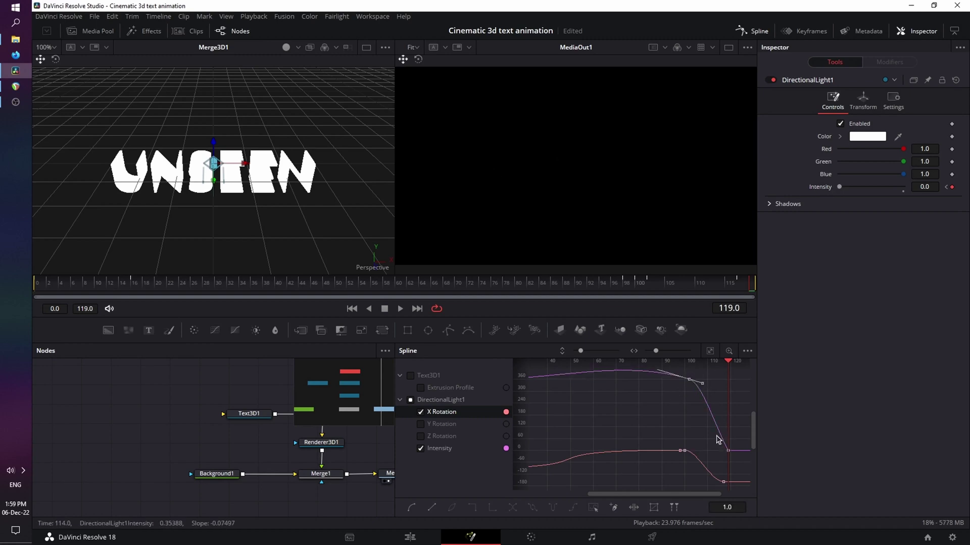
Hide the Inspector and return to the first frame to review the animation
{"action": "left_click", "coordinate": [924, 32]}
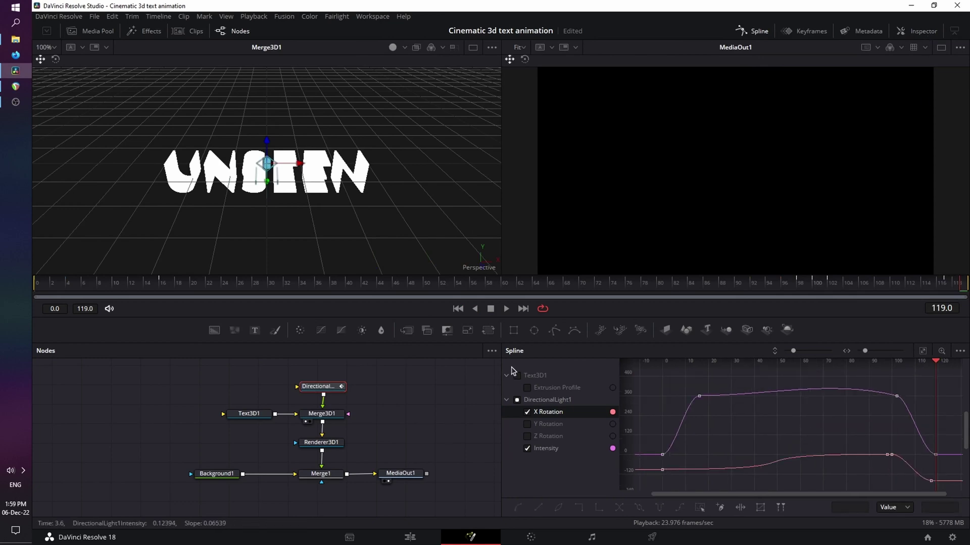
{"action": "left_click", "coordinate": [458, 310]}
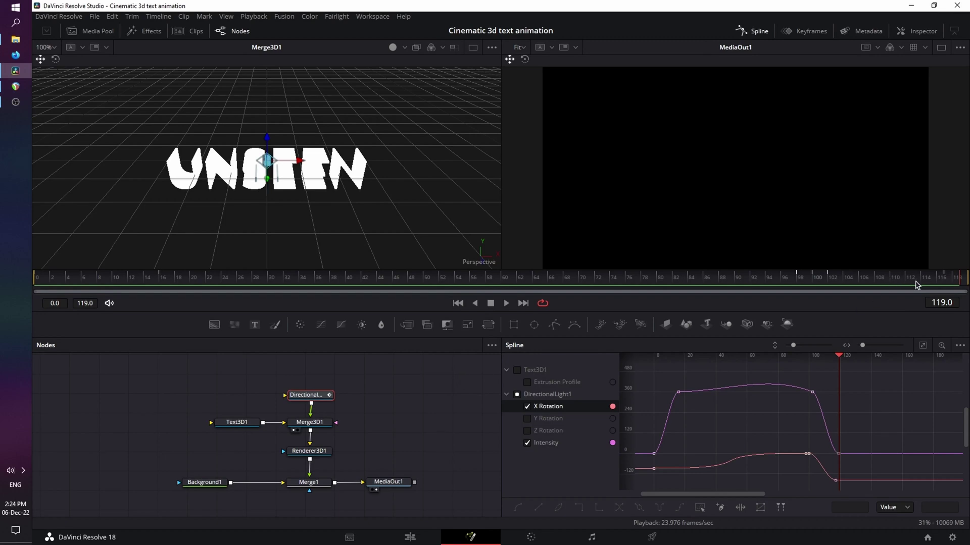
Jump to frame 98 and zoom the MediaOut1 viewer to about 159%
{"action": "left_click", "coordinate": [798, 279]}
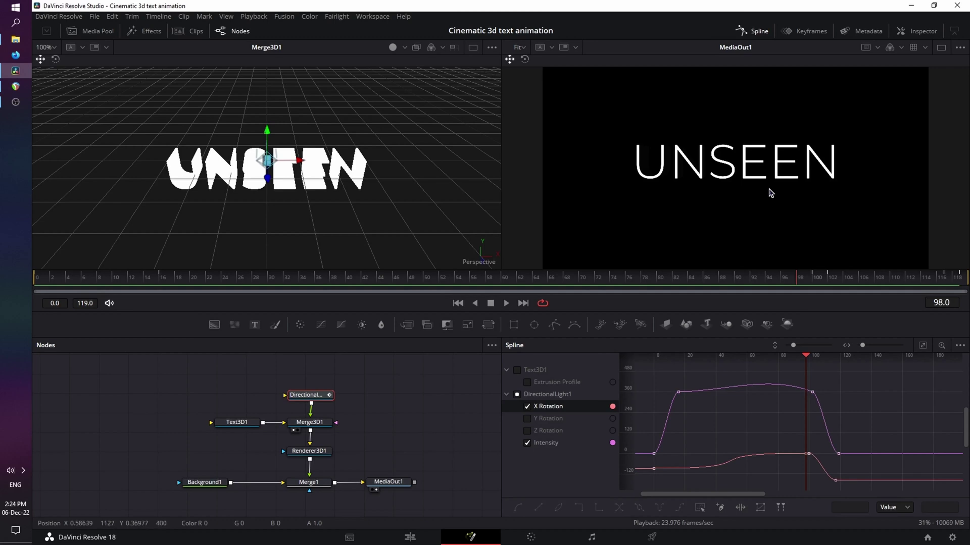
{"action": "scroll", "coordinate": [771, 193], "scroll_direction": "up", "scroll_amount": 5}
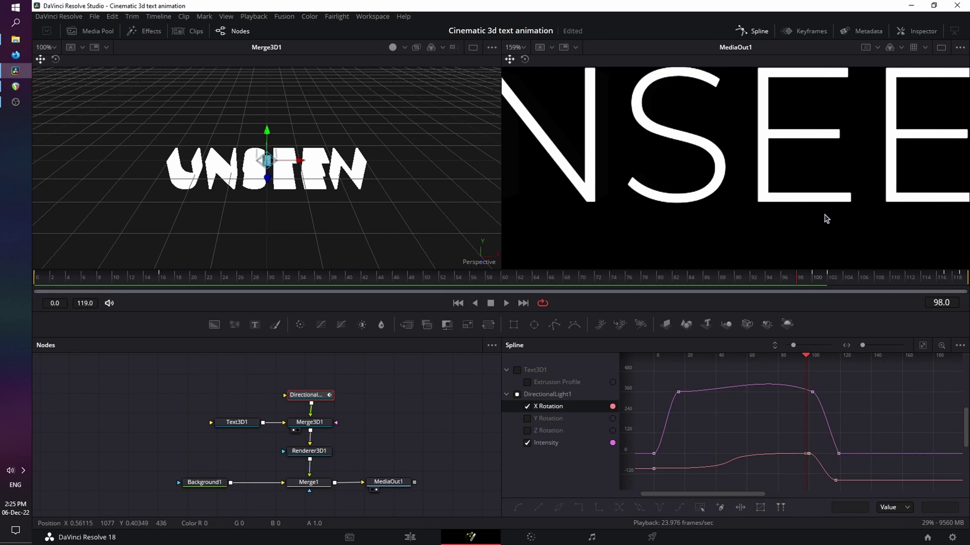
Give Text3D1 a subtle bevel: Bevel Depth 0.0094 and Bevel Width 0.0031 under Extrusion
{"action": "left_click", "coordinate": [752, 32]}
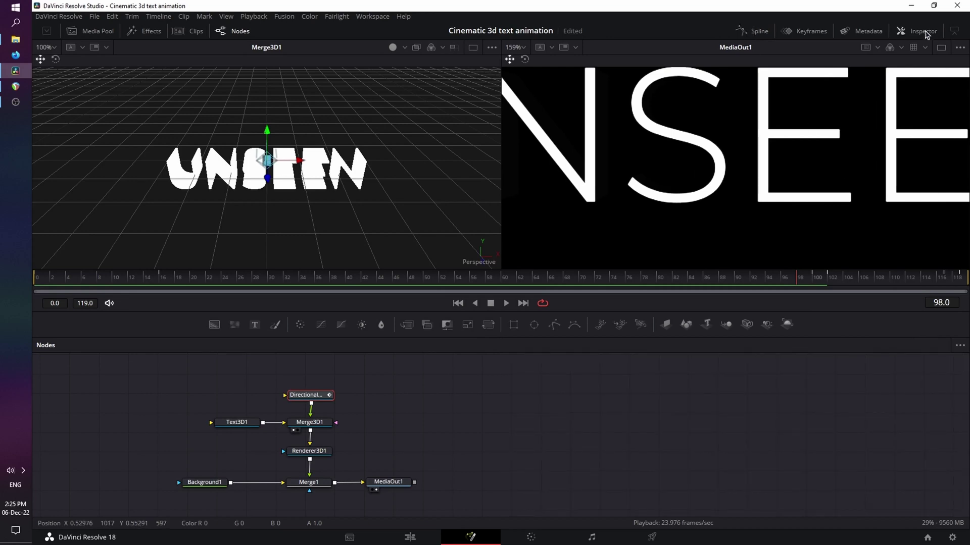
{"action": "left_click", "coordinate": [922, 31]}
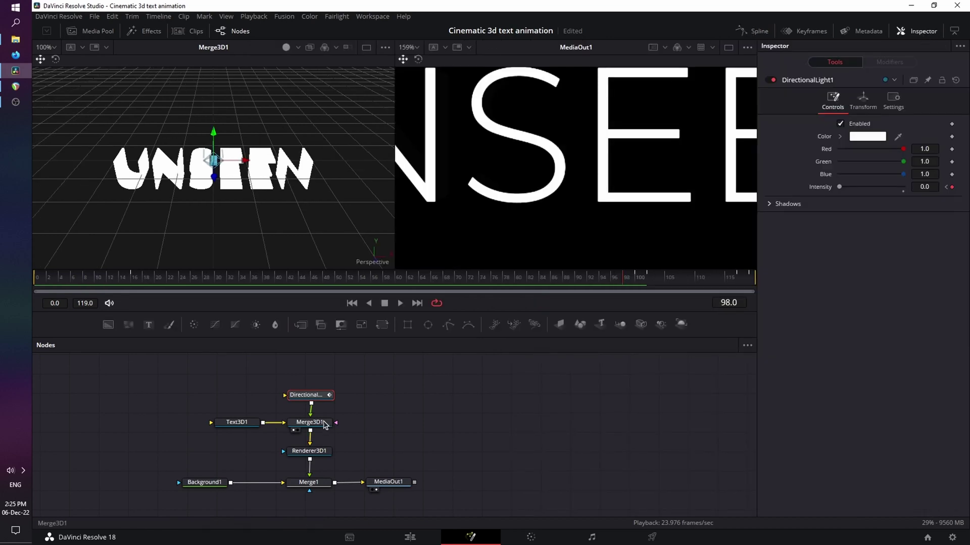
{"action": "left_click", "coordinate": [237, 423]}
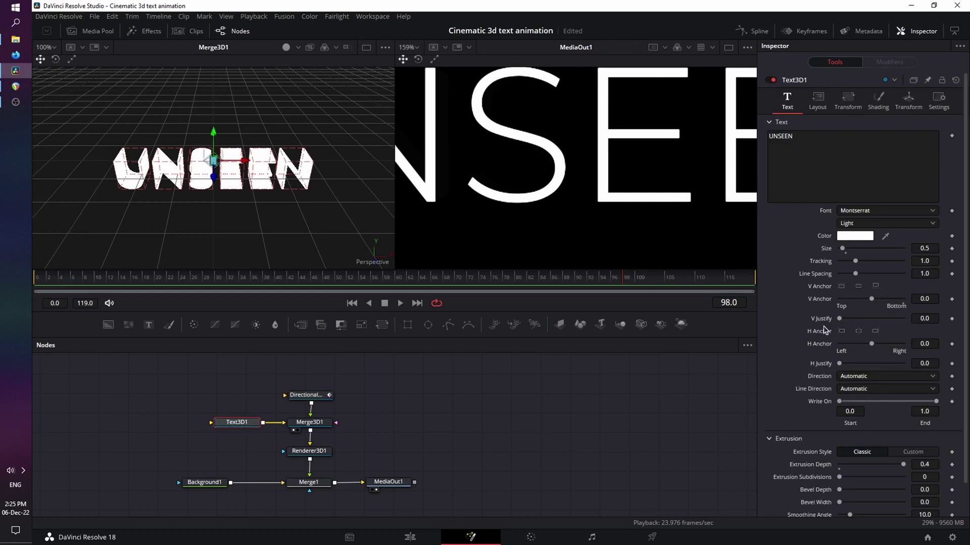
{"action": "scroll", "coordinate": [828, 354], "scroll_direction": "down", "scroll_amount": 1}
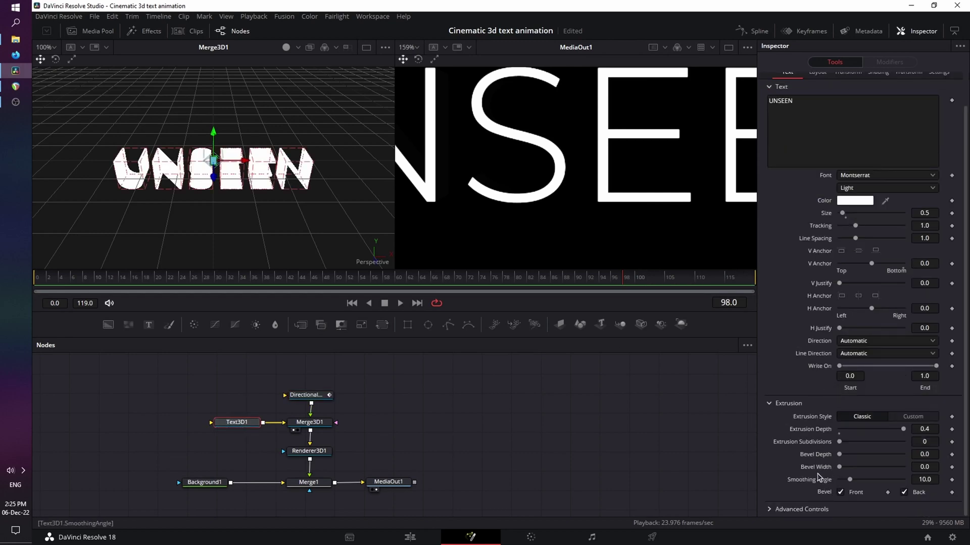
{"action": "left_click_drag", "start_coordinate": [839, 455], "coordinate": [853, 467]}
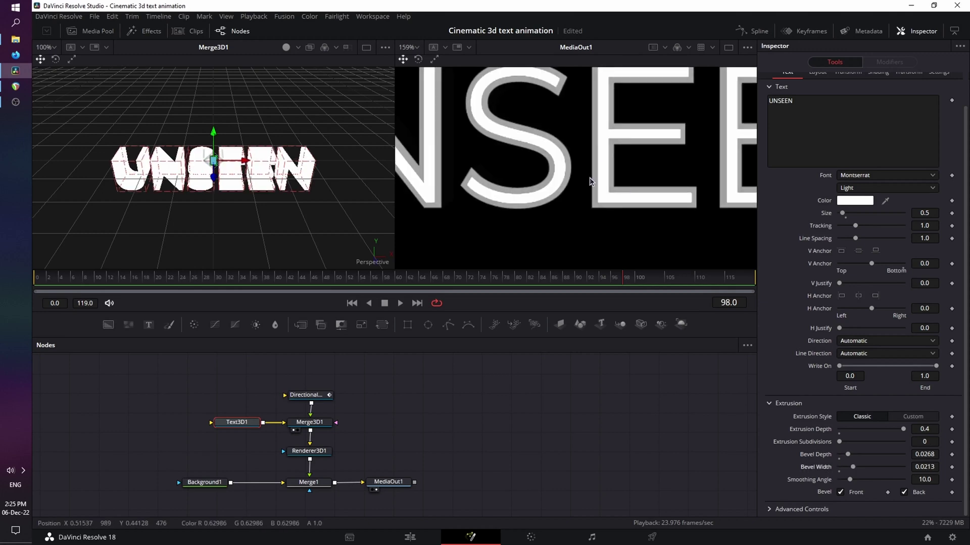
{"action": "left_click_drag", "start_coordinate": [853, 468], "coordinate": [843, 458]}
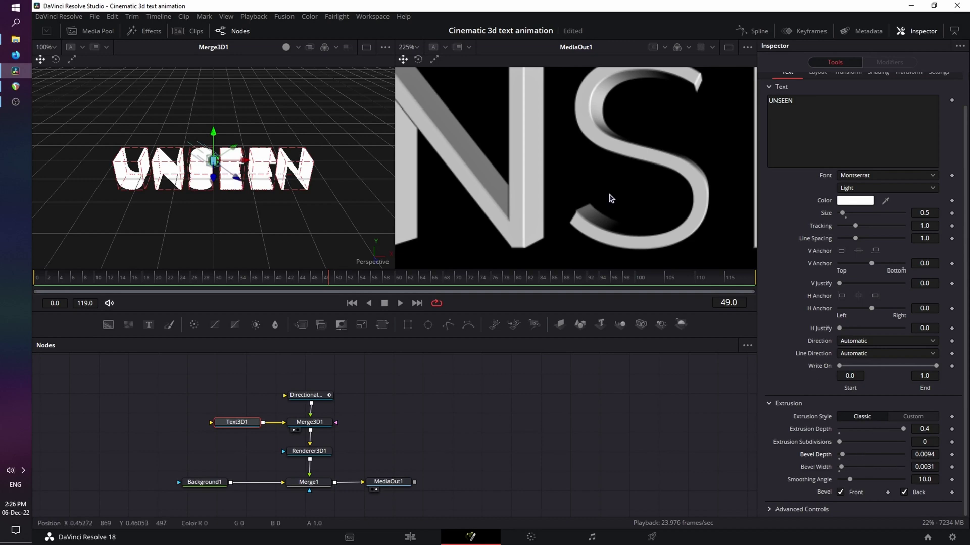
{"action": "scroll", "coordinate": [611, 199], "scroll_direction": "down", "scroll_amount": 2}
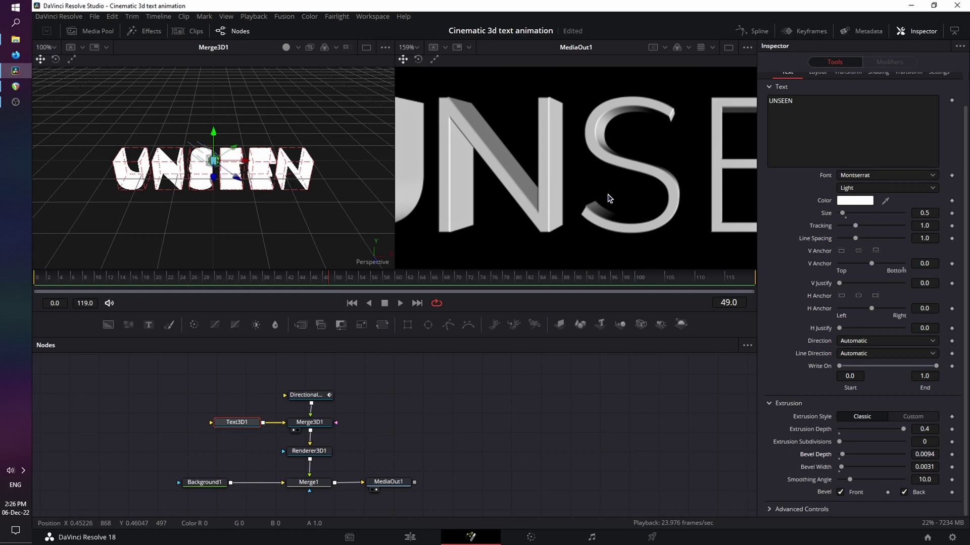
Zoom the MediaOut1 viewer to Fit, then play the UNSEEN animation from frame 0
{"action": "left_click", "coordinate": [417, 48]}
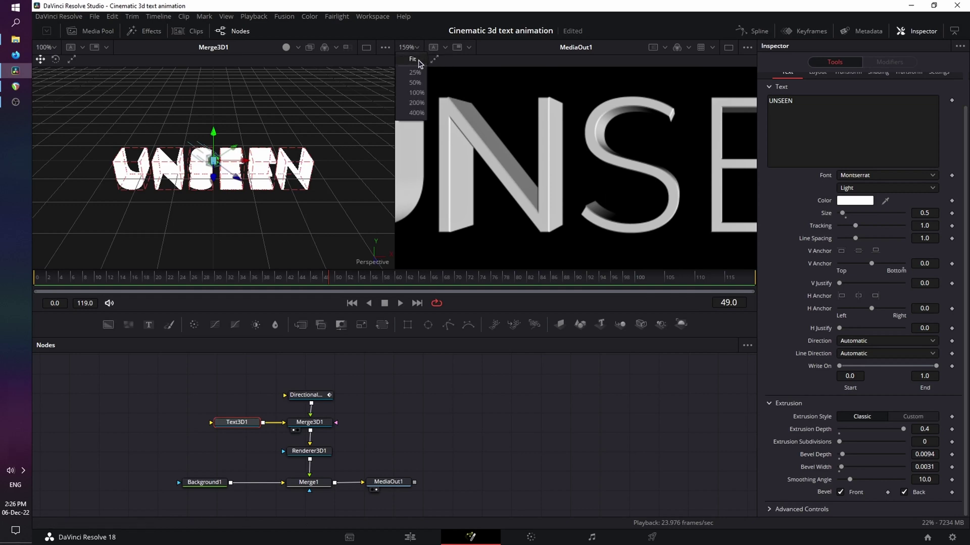
{"action": "left_click", "coordinate": [412, 59]}
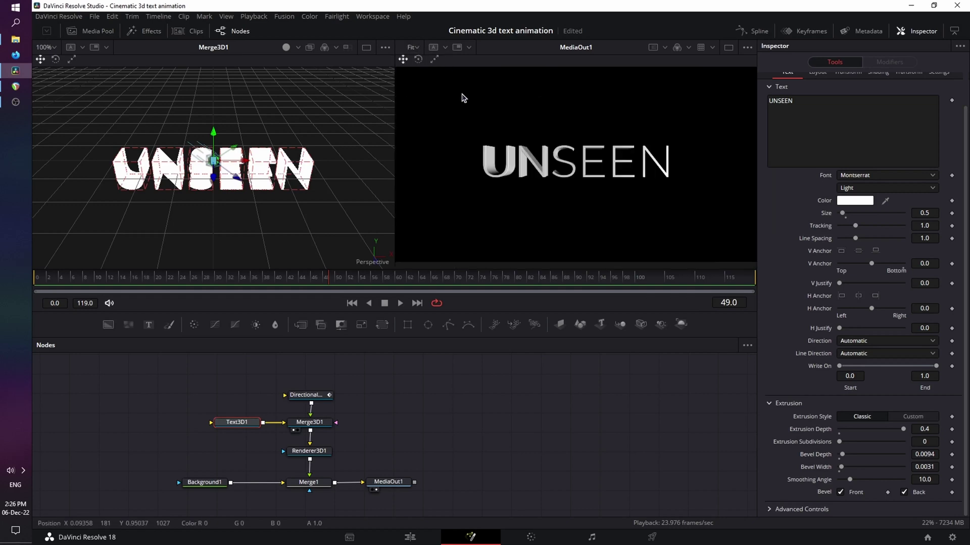
{"action": "left_click", "coordinate": [351, 304]}
{"action": "left_click", "coordinate": [401, 303]}
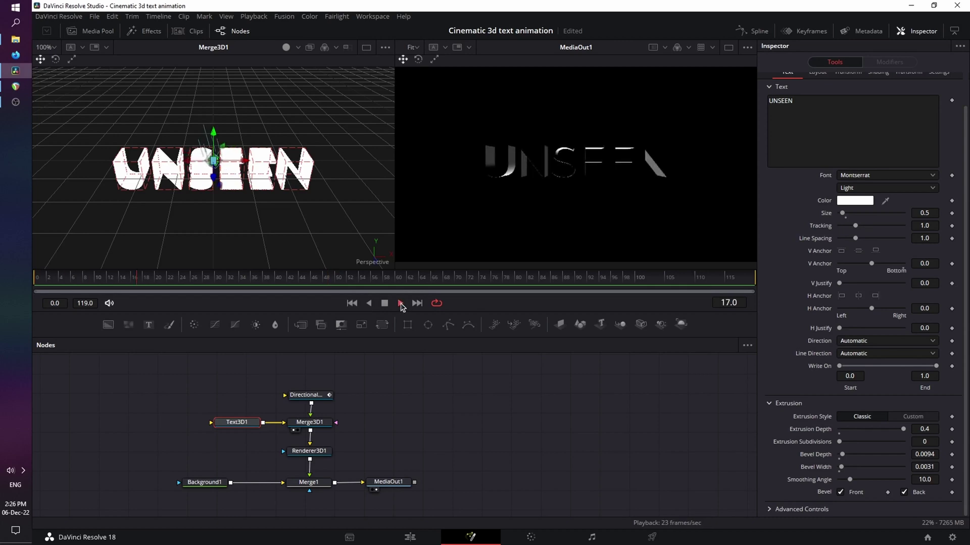